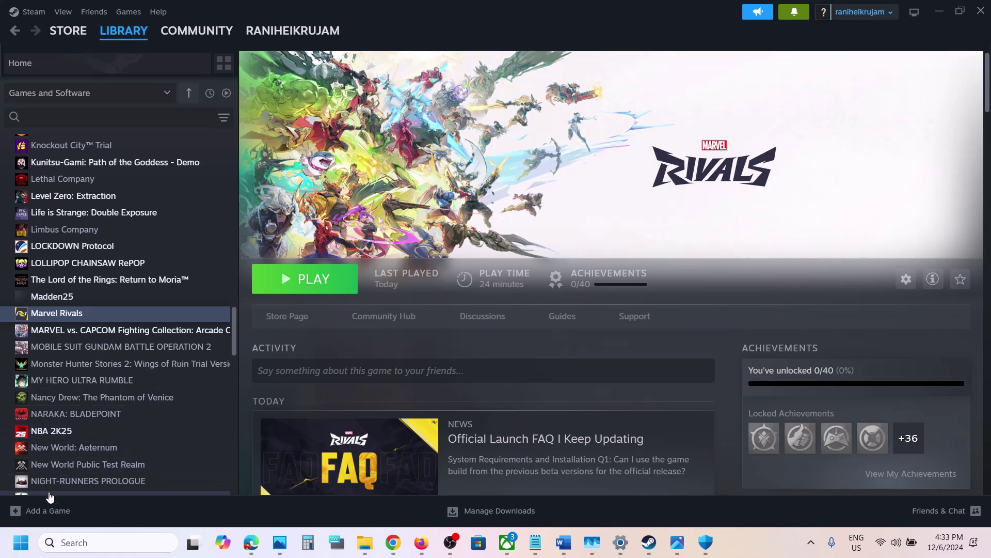
- Search Windows for "control" and open Control Panel
key("super")
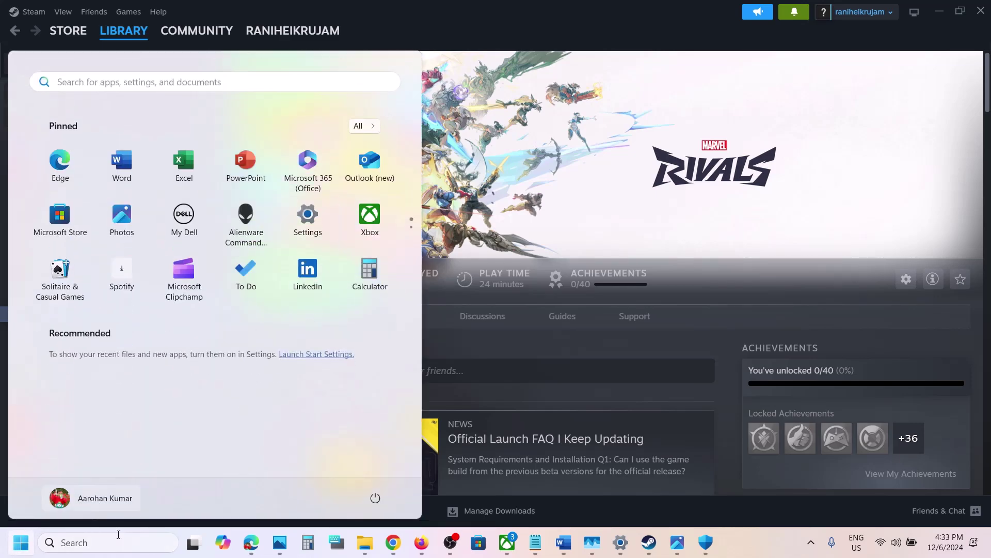
left_click(107, 542)
type("control")
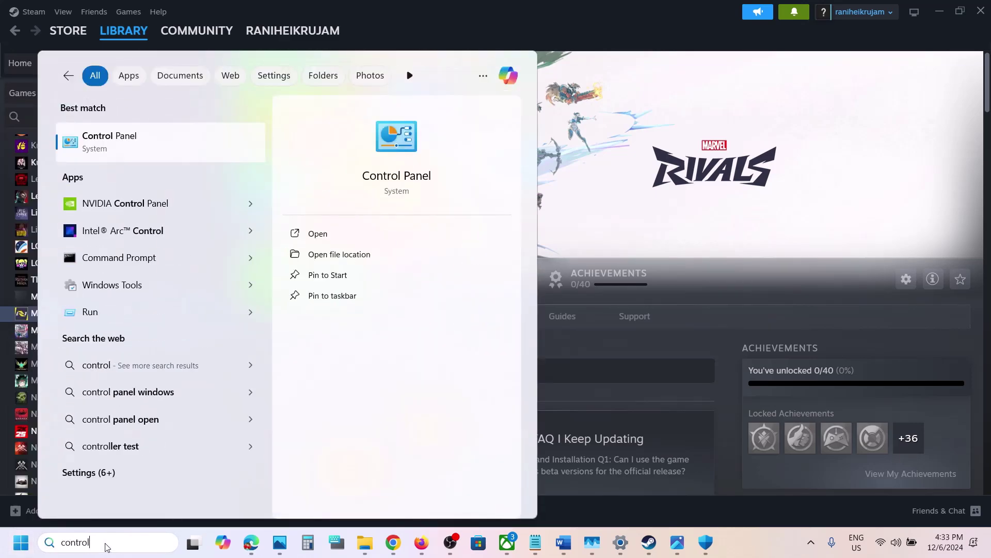
key("Return")
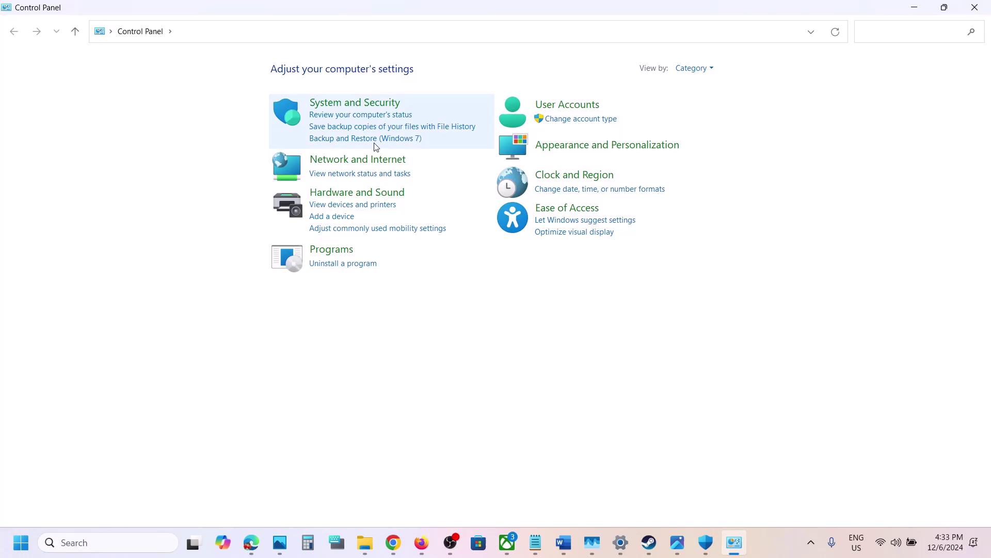
- Open the Windows Defender Firewall list of allowed apps under System and Security and unlock it for changes
left_click(365, 102)
left_click(249, 118)
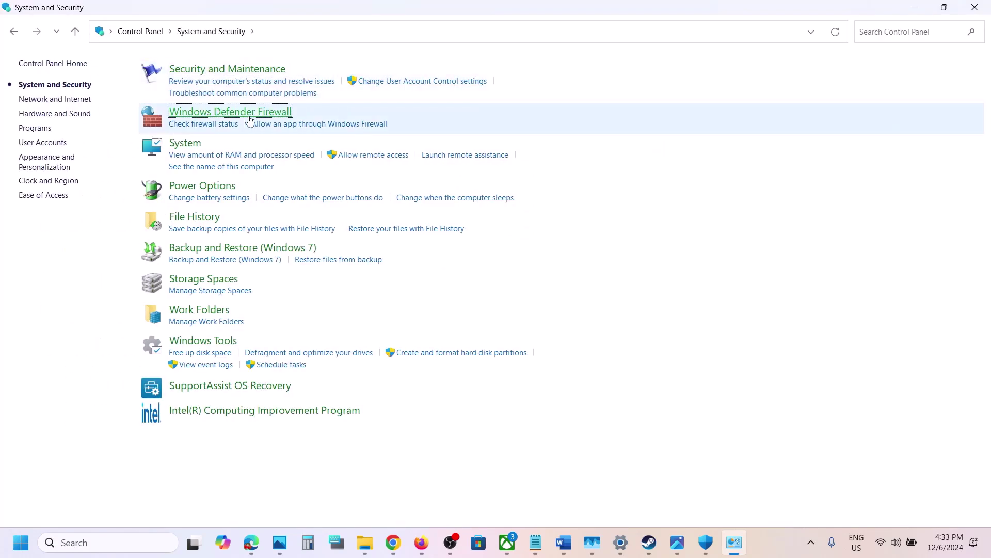
left_click(75, 102)
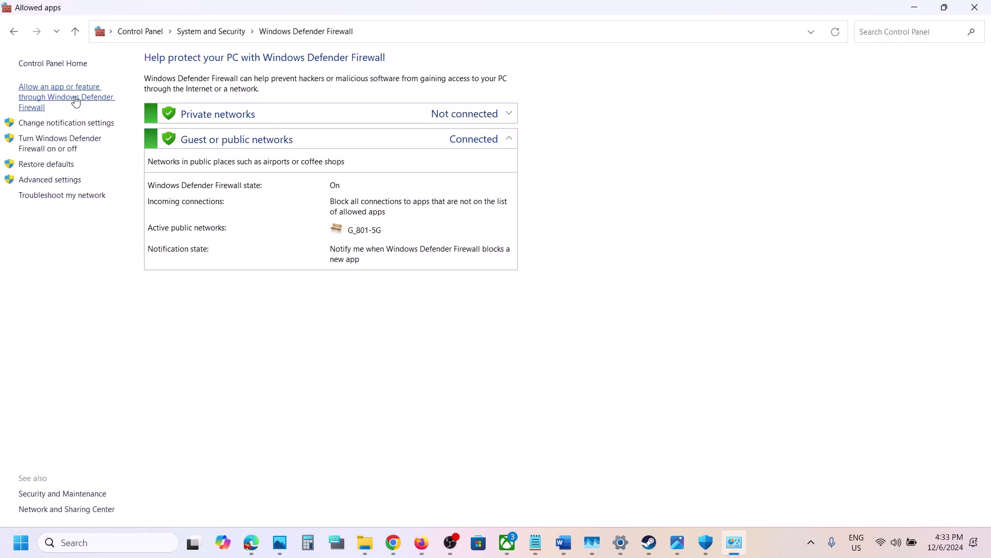
left_click(651, 100)
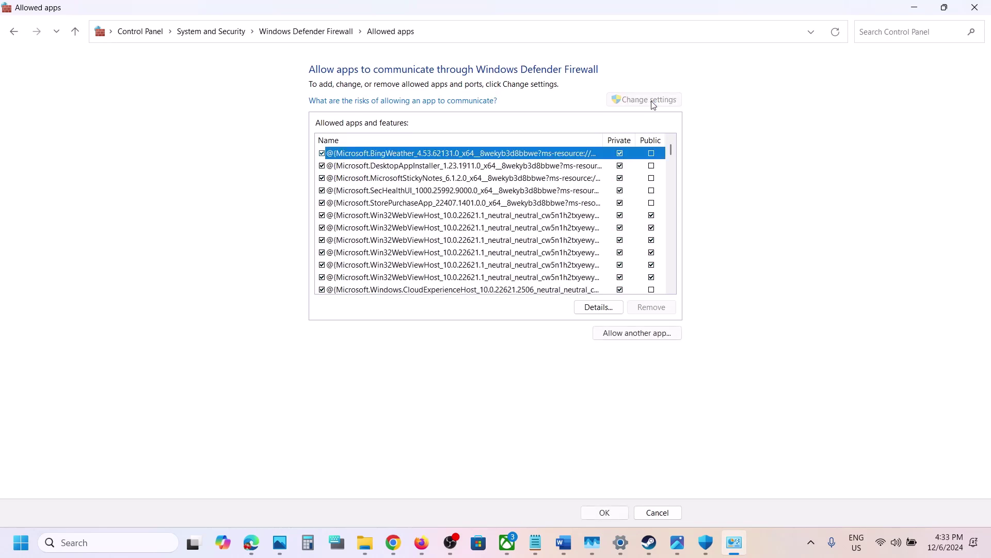
- Try to add the Marvel application from the MarvelRivals\MarvelGame folder to the apps allowed through the firewall
left_click(635, 334)
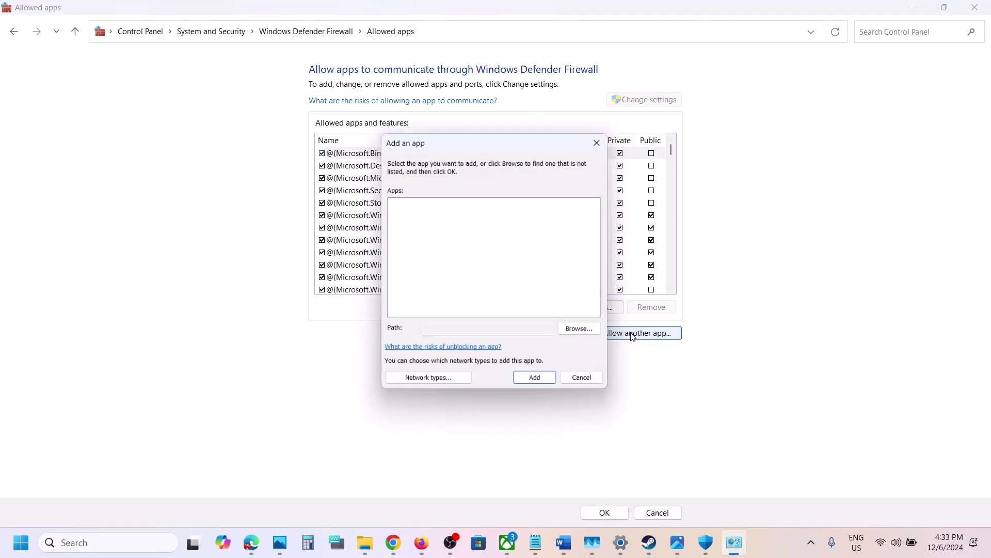
left_click(589, 330)
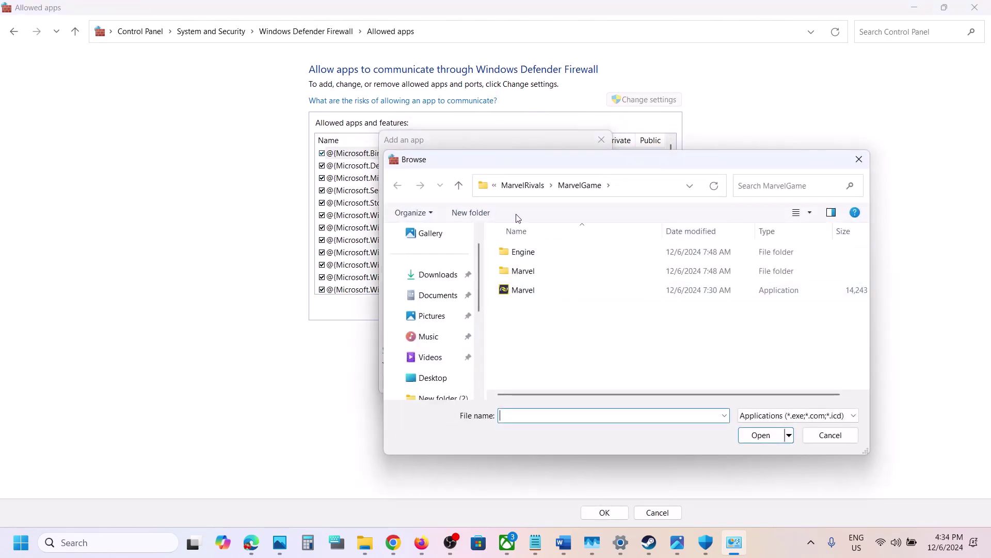
left_click(522, 187)
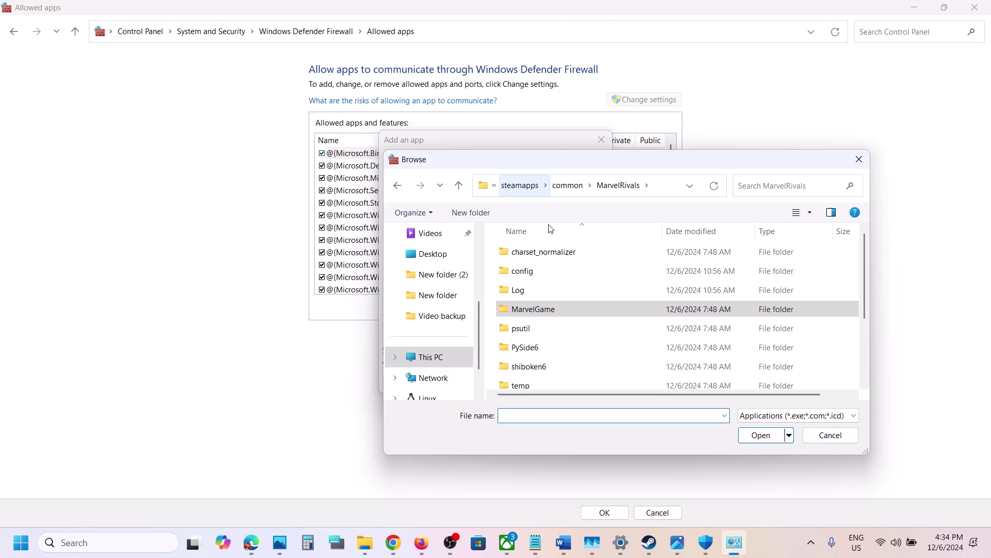
double_click(549, 312)
left_click(533, 291)
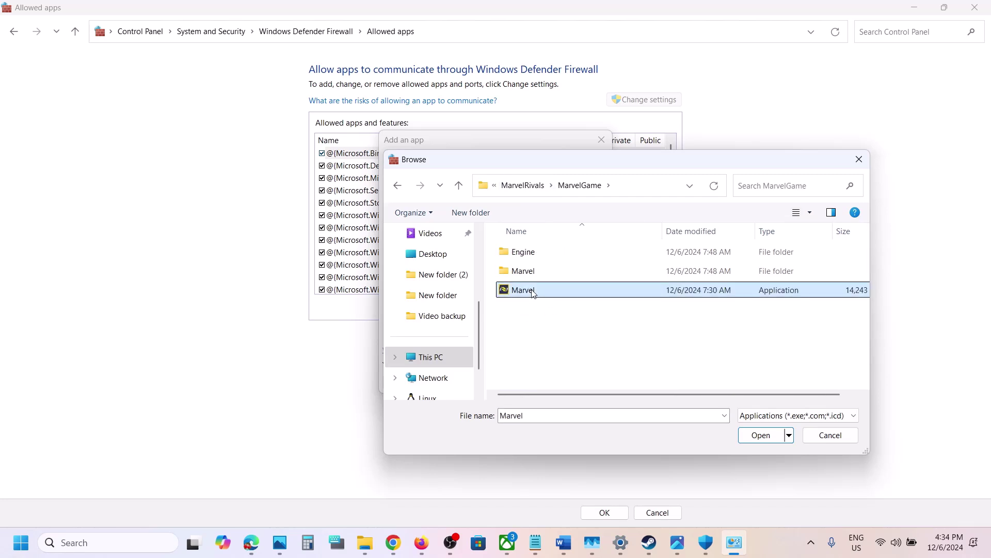
left_click(765, 436)
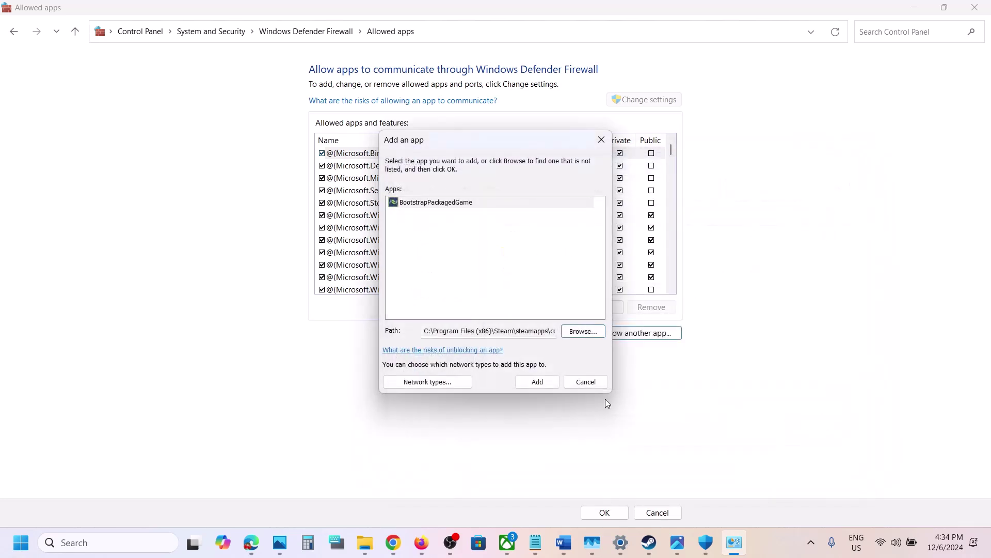
left_click(538, 382)
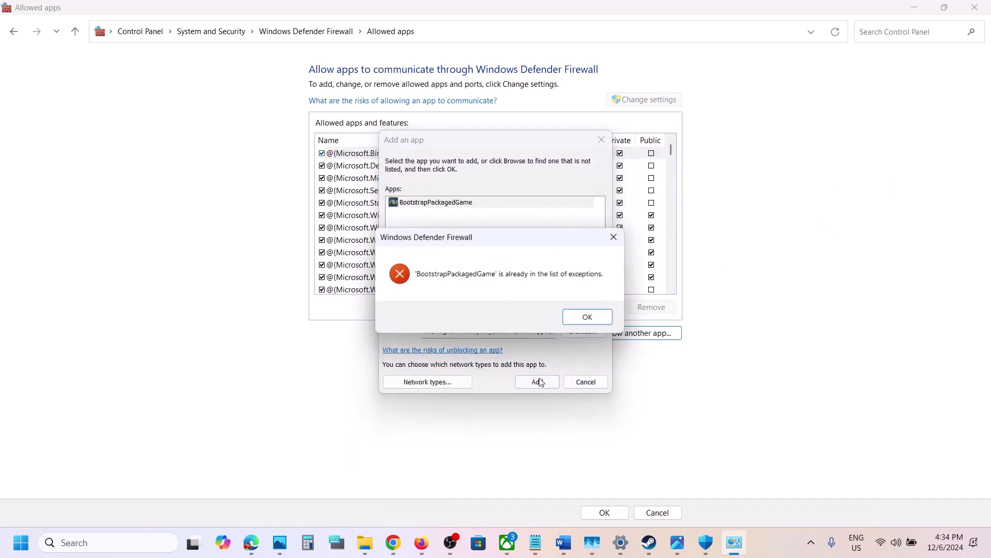
left_click(585, 321)
- Try to allow Marvel-Win64-Shipping from Marvel\Binaries\Win64 through the firewall, and close the allowed apps window
left_click(584, 333)
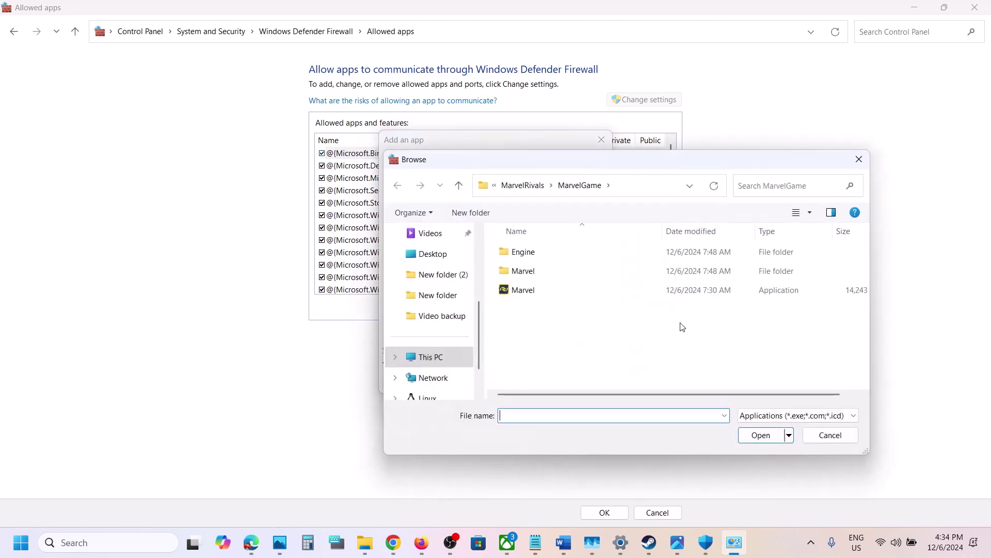
double_click(538, 271)
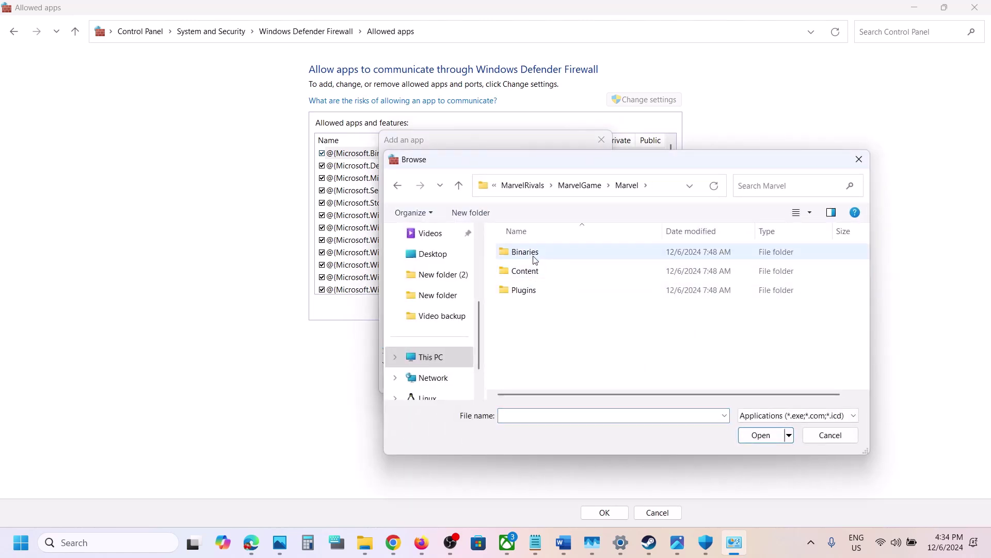
double_click(533, 257)
double_click(534, 256)
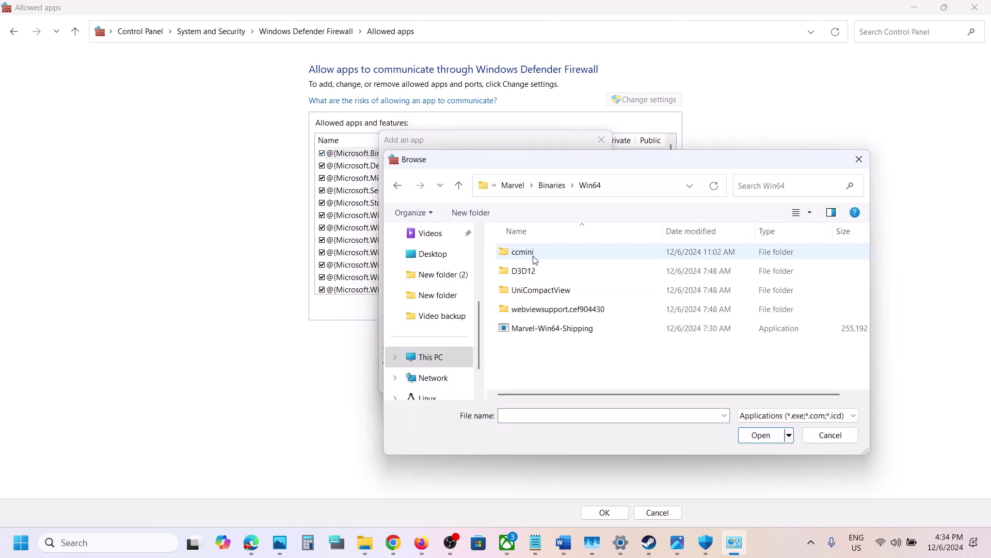
left_click(558, 331)
left_click(761, 435)
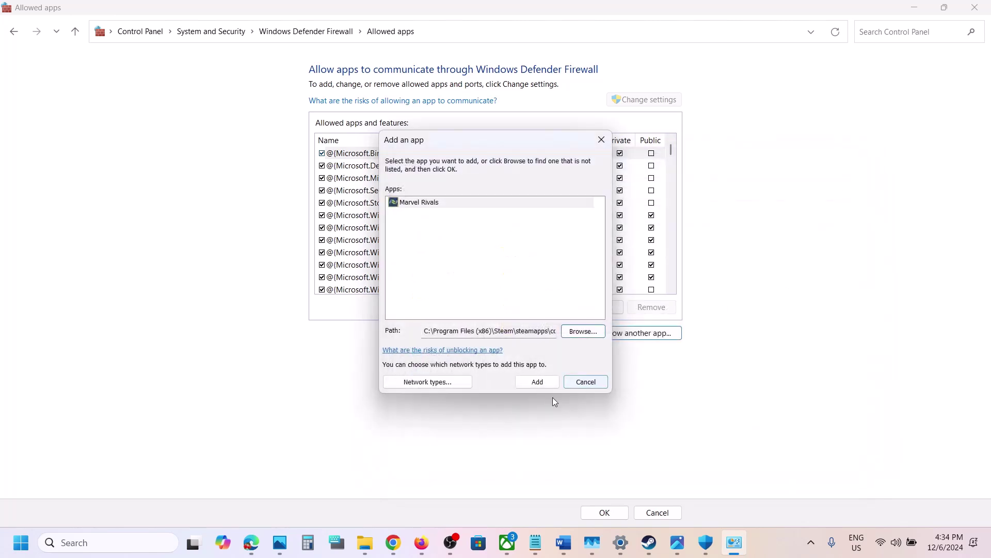
left_click(537, 386)
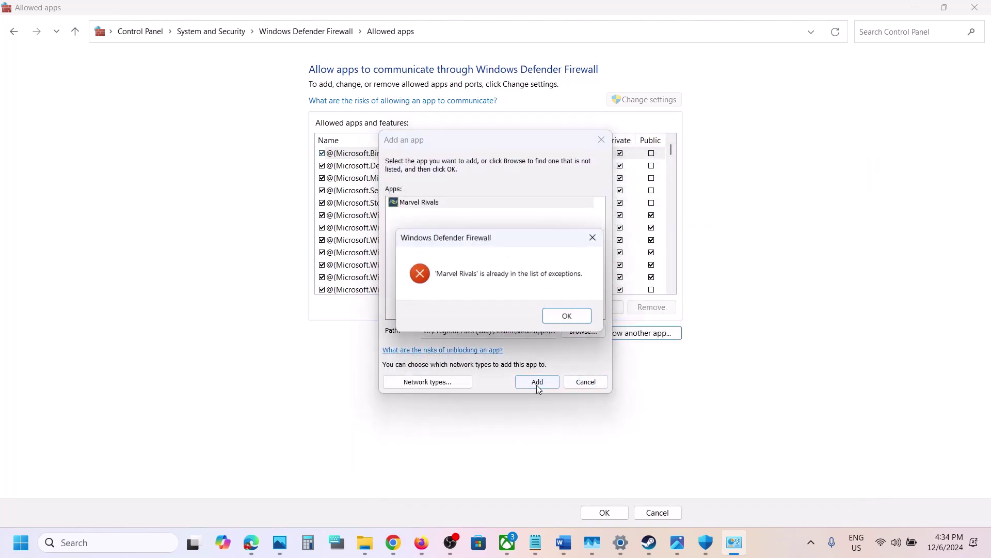
left_click(569, 314)
left_click(601, 139)
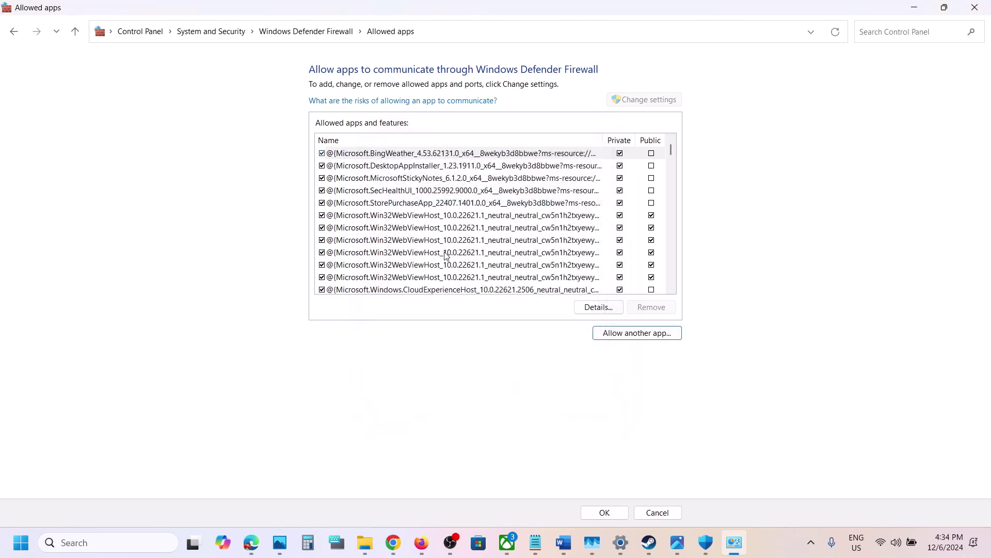
left_click(982, 9)
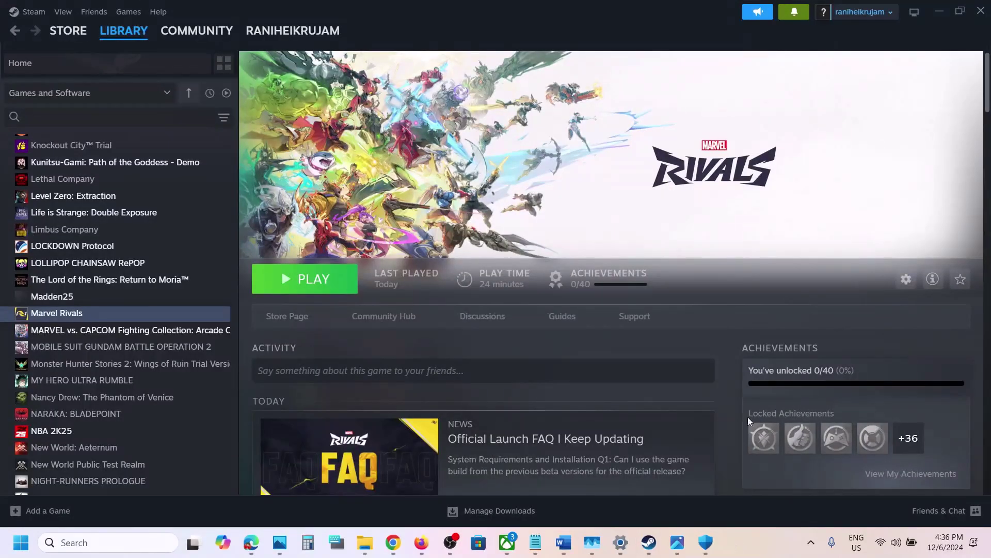
- Show Steam's Exit command, and search Windows for "steam" to display its Run as administrator option
left_click(31, 12)
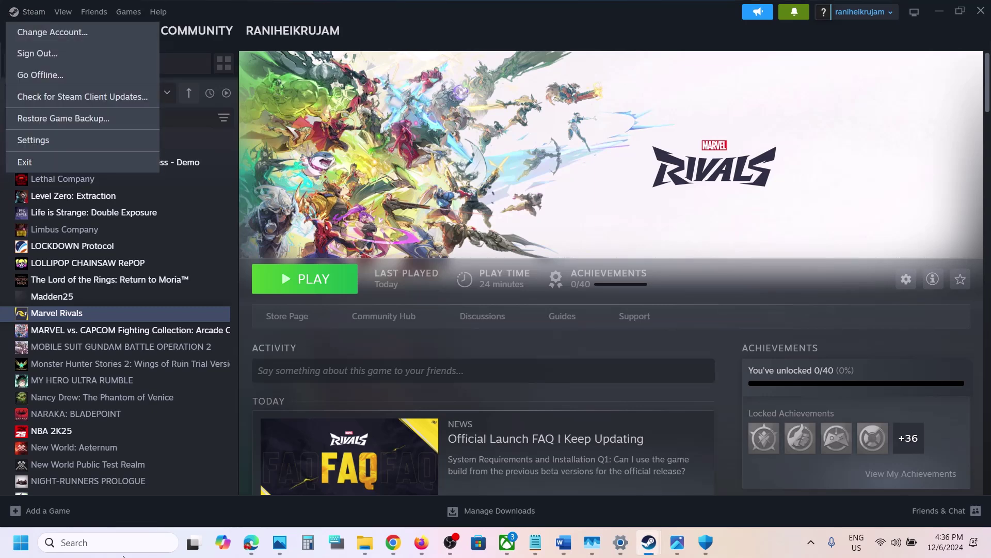
left_click(106, 543)
type("steam")
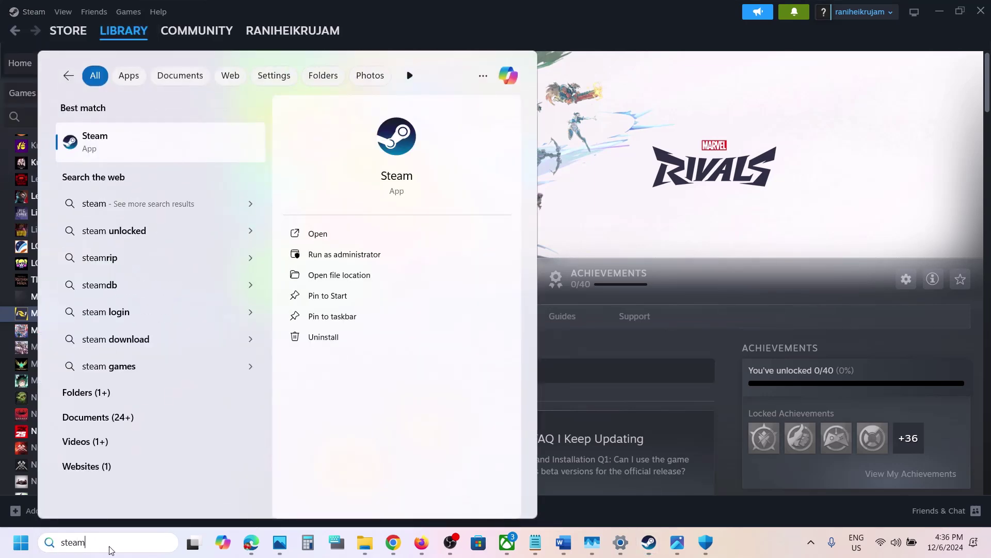
right_click(102, 153)
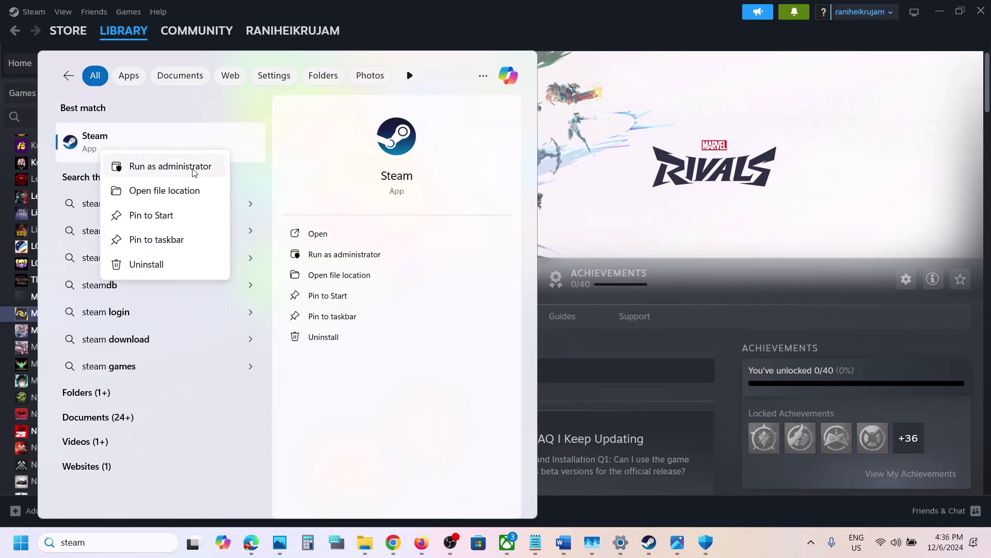
left_click(702, 185)
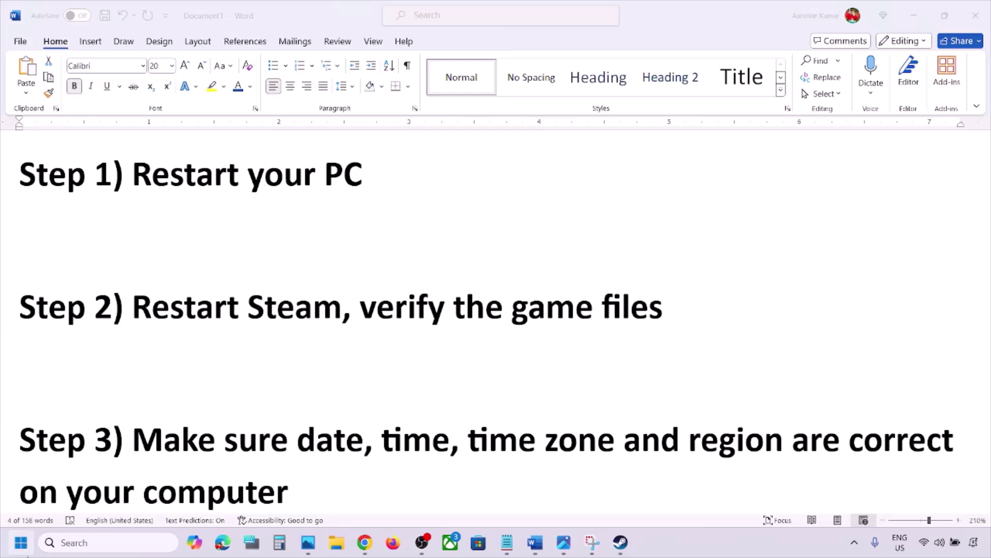
- Display the PC's power options with Restart and close them without choosing one
left_click(21, 543)
left_click(375, 497)
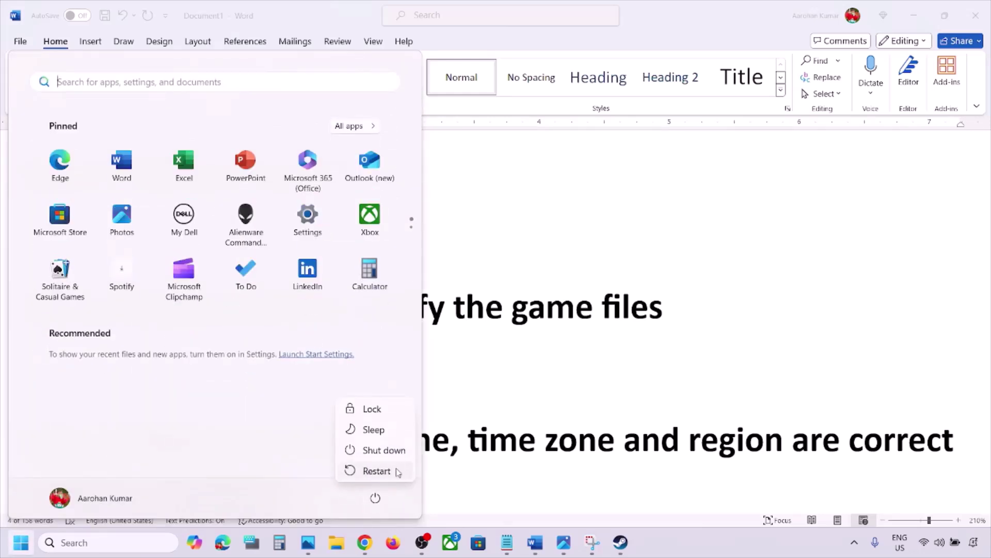
key("Escape")
key("Escape")
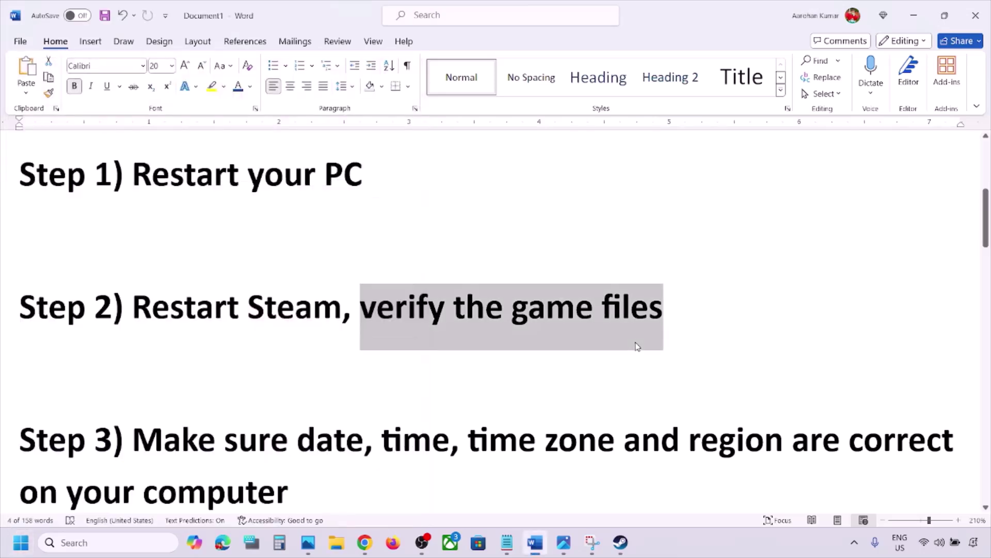
- Highlight "Restart Steam" in the Word document, show Steam's Exit command, and find Steam in Windows search to run it as administrator
left_click_drag(127, 316, 312, 311)
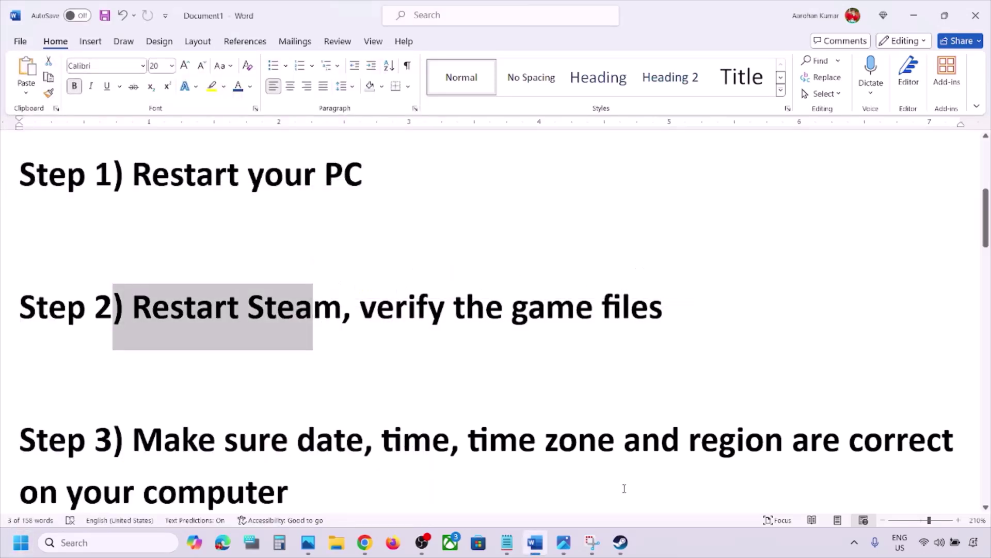
left_click(621, 542)
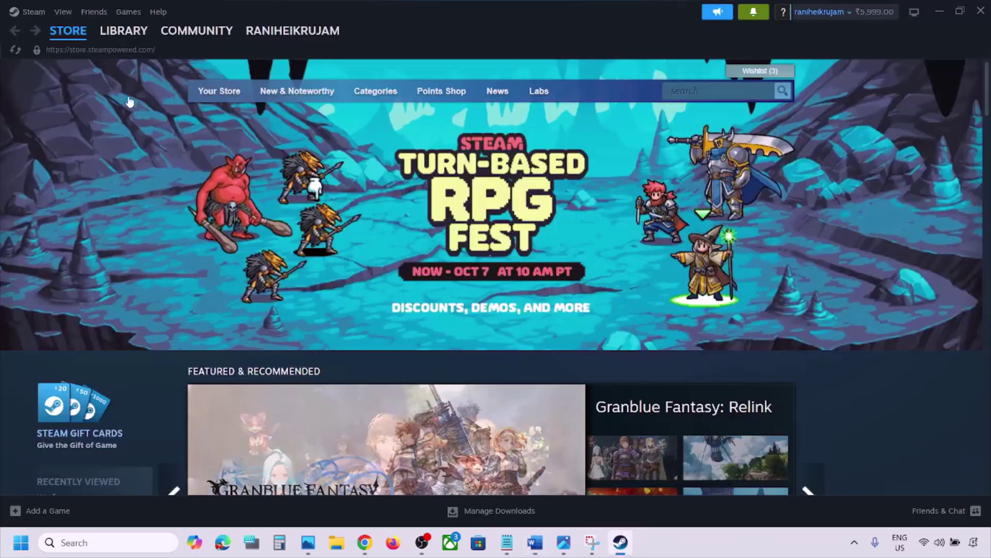
left_click(33, 11)
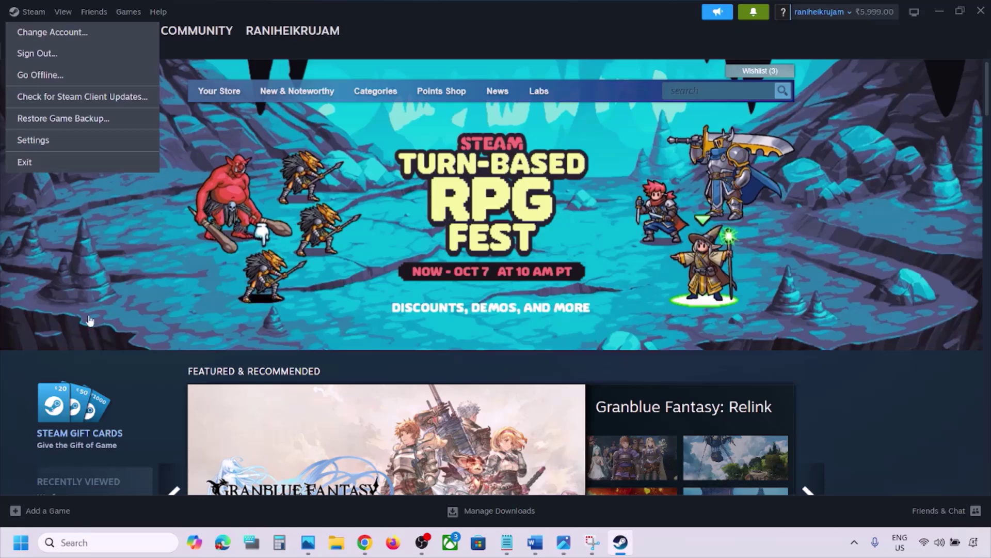
left_click(100, 547)
type("steam")
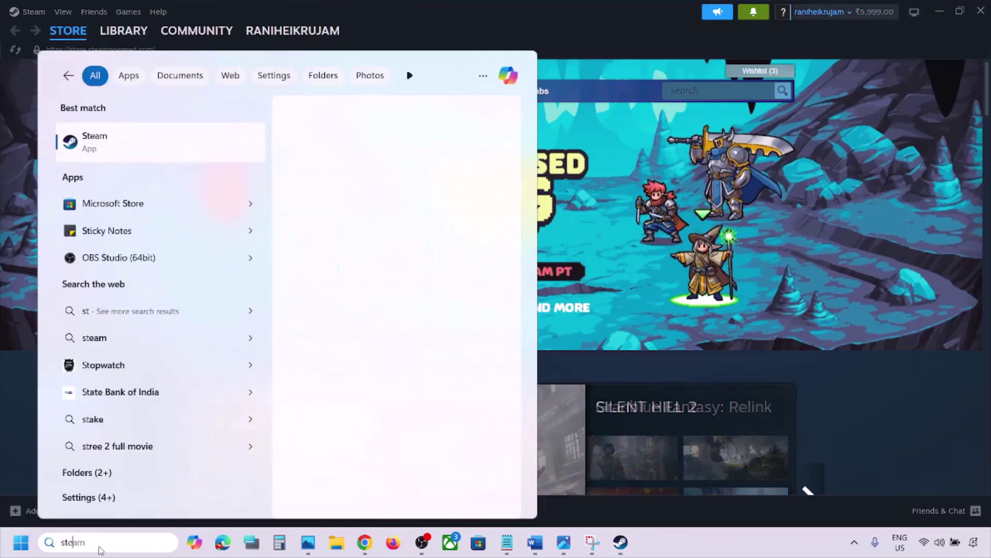
right_click(110, 151)
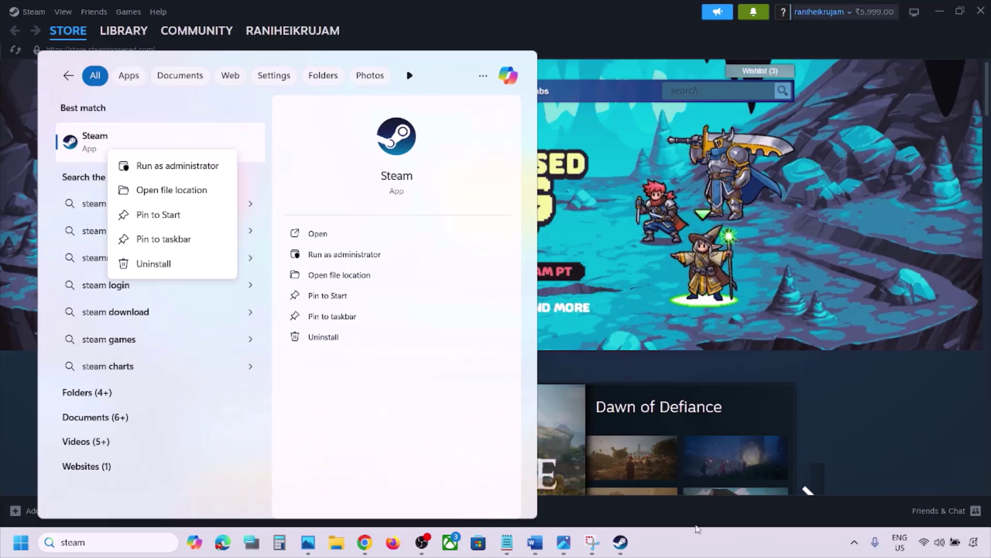
left_click(209, 166)
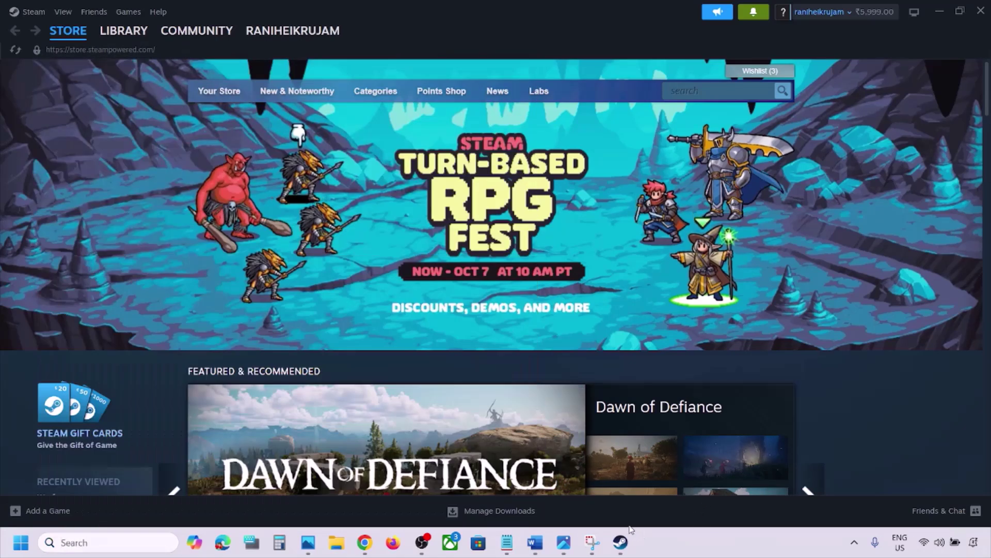
- Highlight "verify the game files" in the Word document and view the 0.png screenshot of a library game's Properties option
left_click(535, 542)
left_click_drag(360, 308, 655, 304)
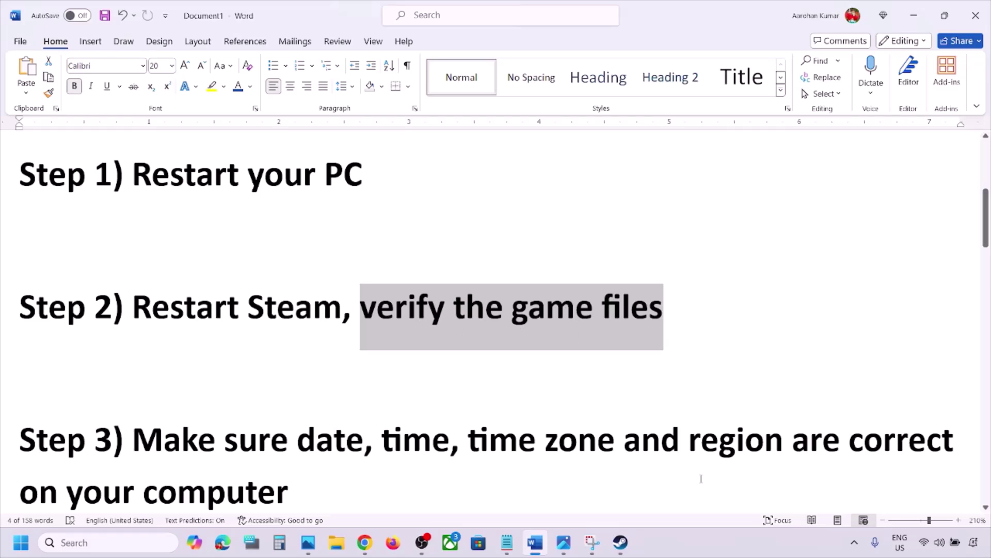
left_click(692, 547)
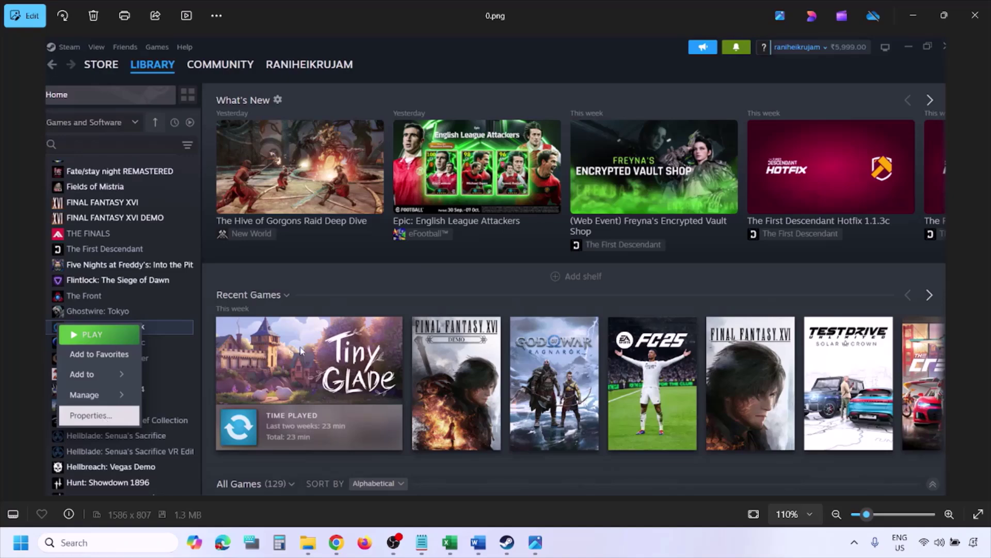
key("ctrl+minus")
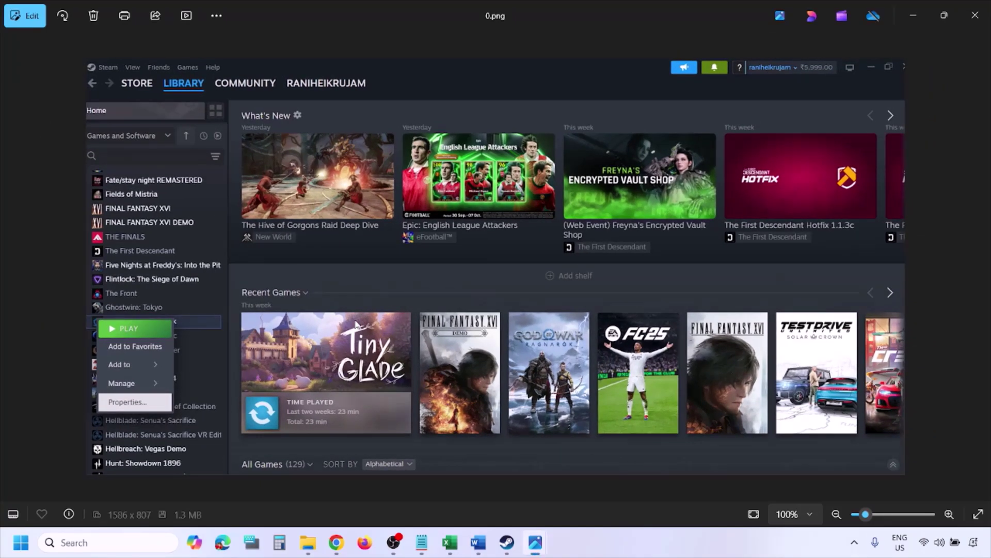
key("Right")
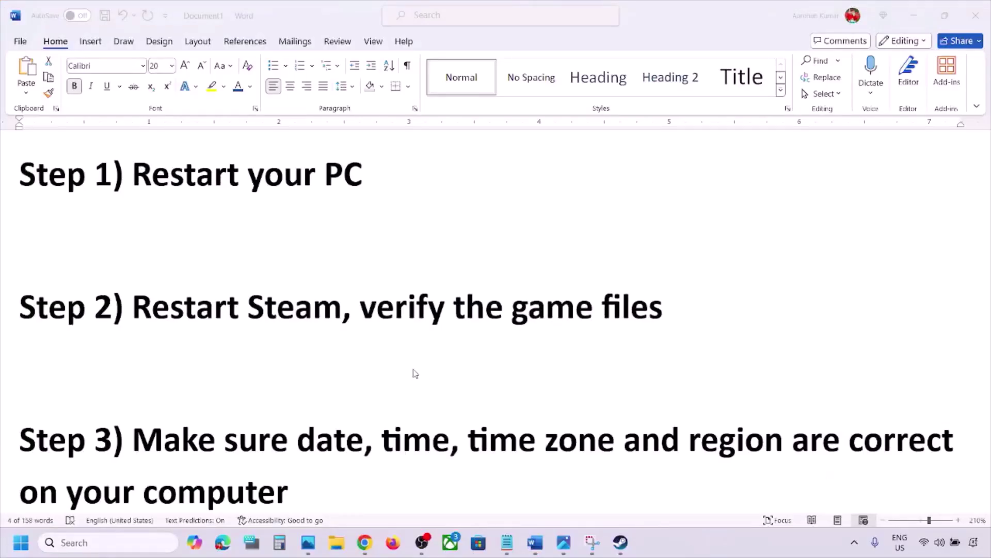
- Open the Windows Date & time settings and synchronise the system clock with the time server
scroll(403, 365, "down", 3)
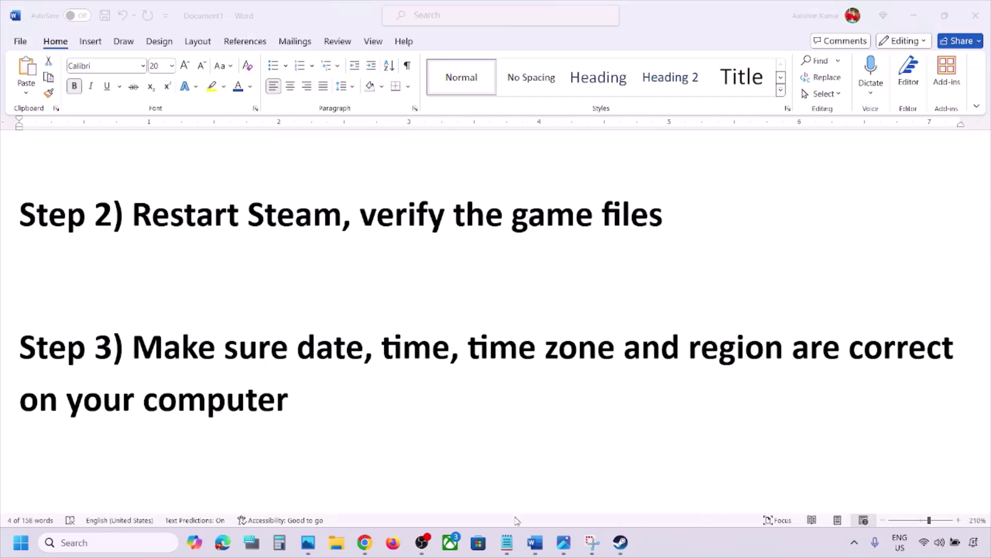
key("super+i")
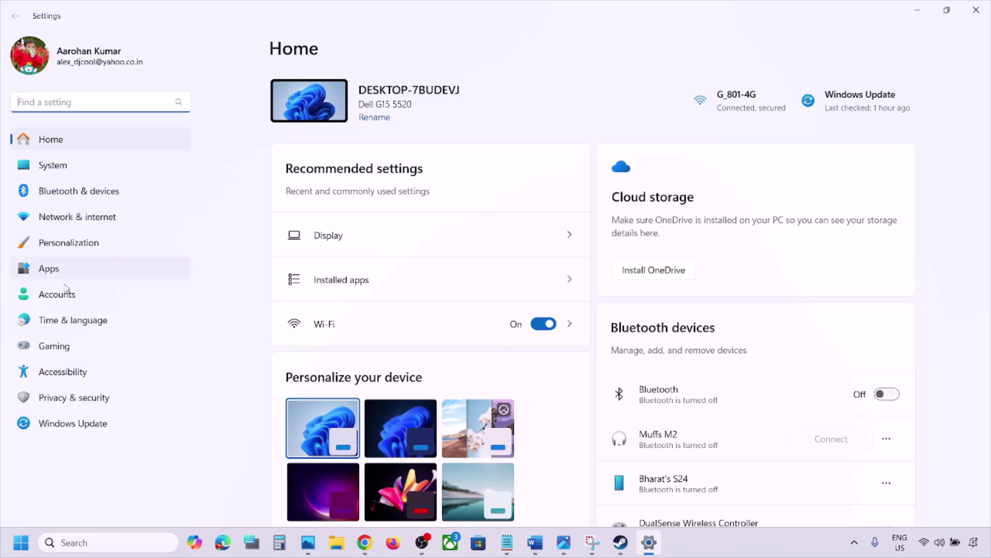
left_click(61, 321)
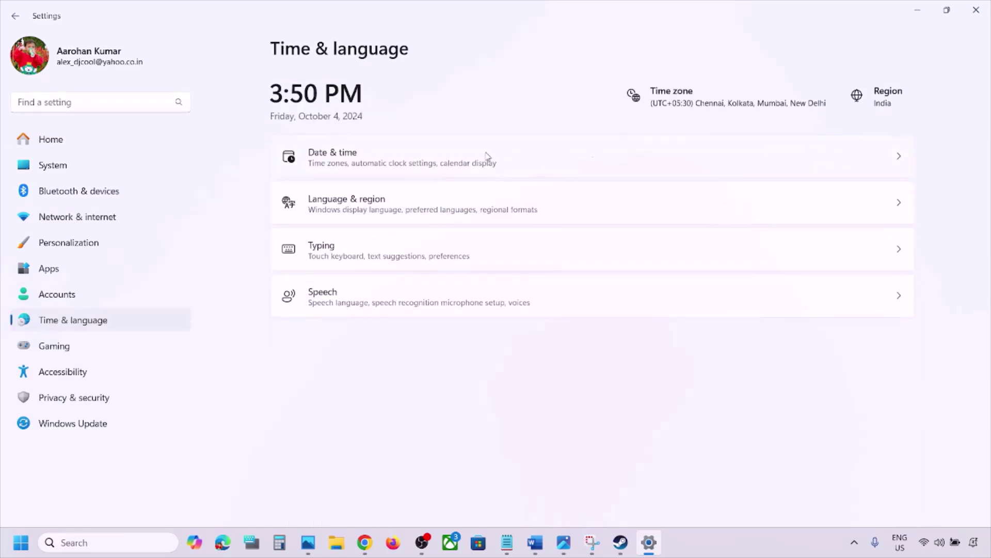
left_click(450, 165)
scroll(470, 269, "down", 2)
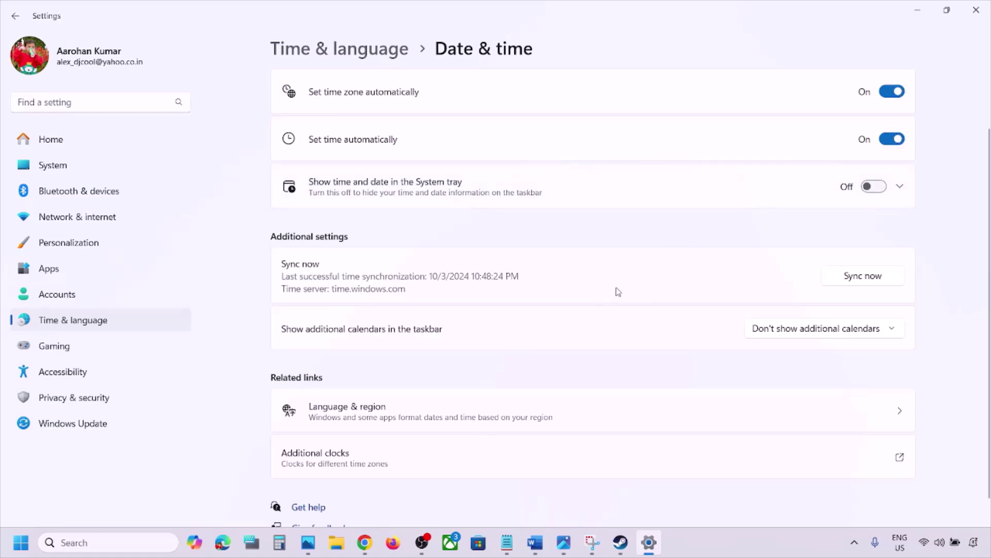
scroll(611, 301, "down", 1)
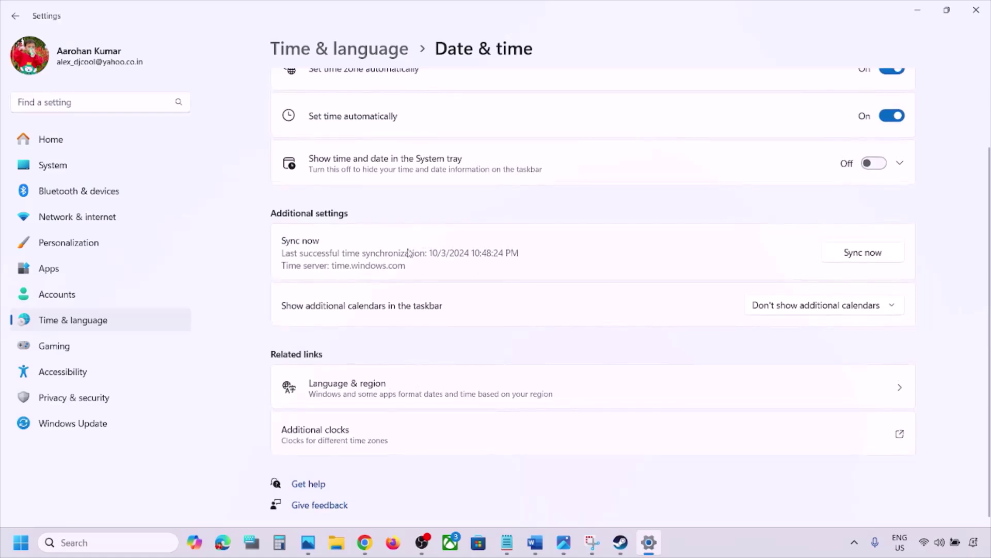
left_click(867, 257)
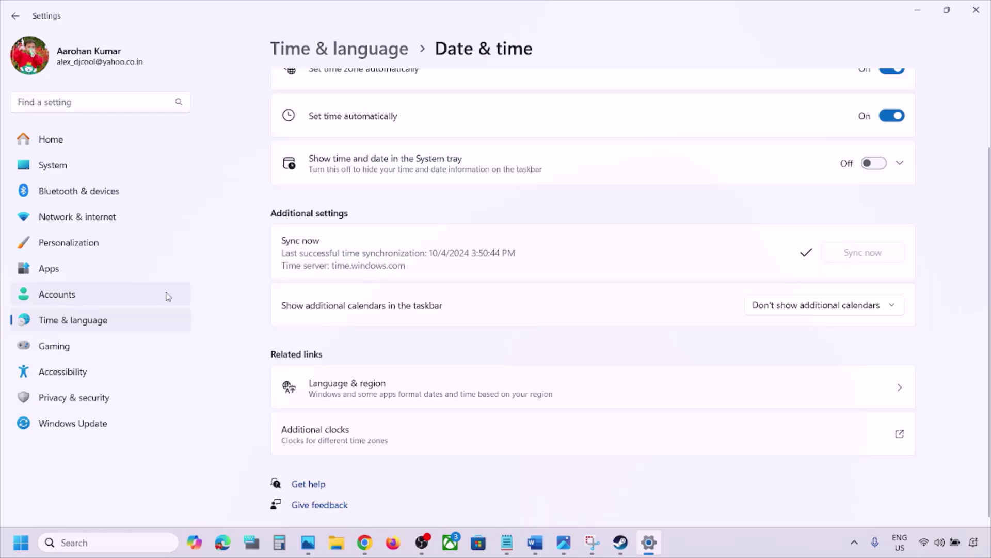
- Check the Country or region choice in the Language & region settings, keep India selected, and close Settings
left_click(115, 322)
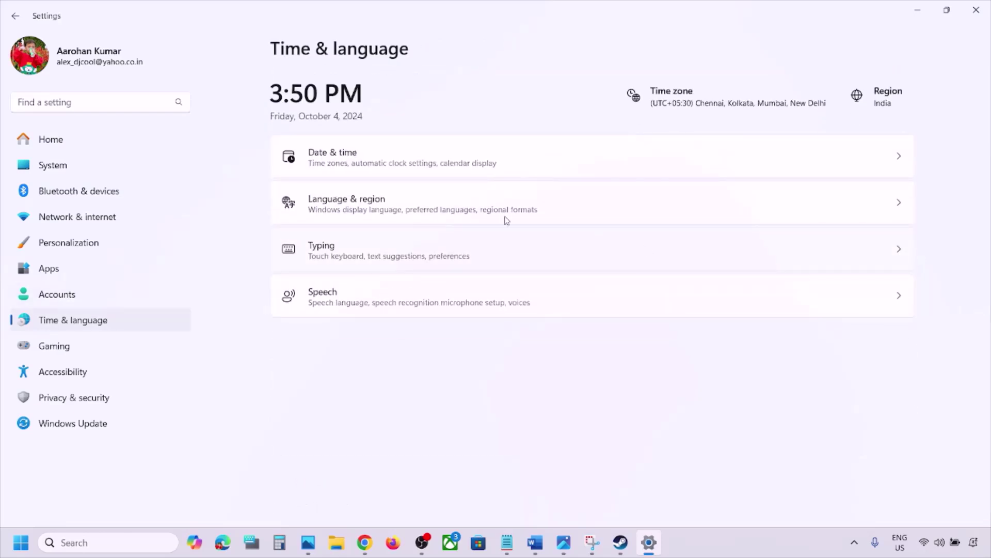
left_click(426, 199)
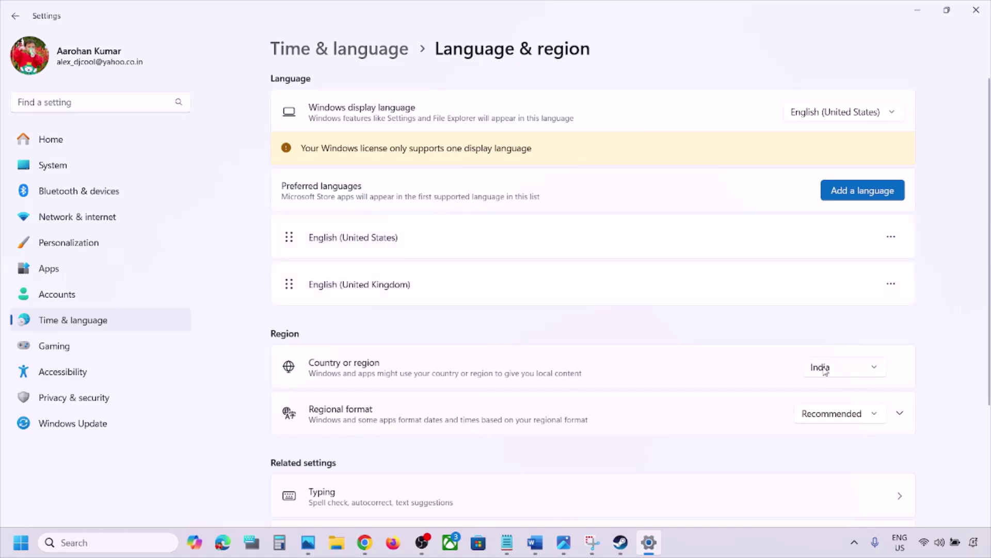
left_click(825, 368)
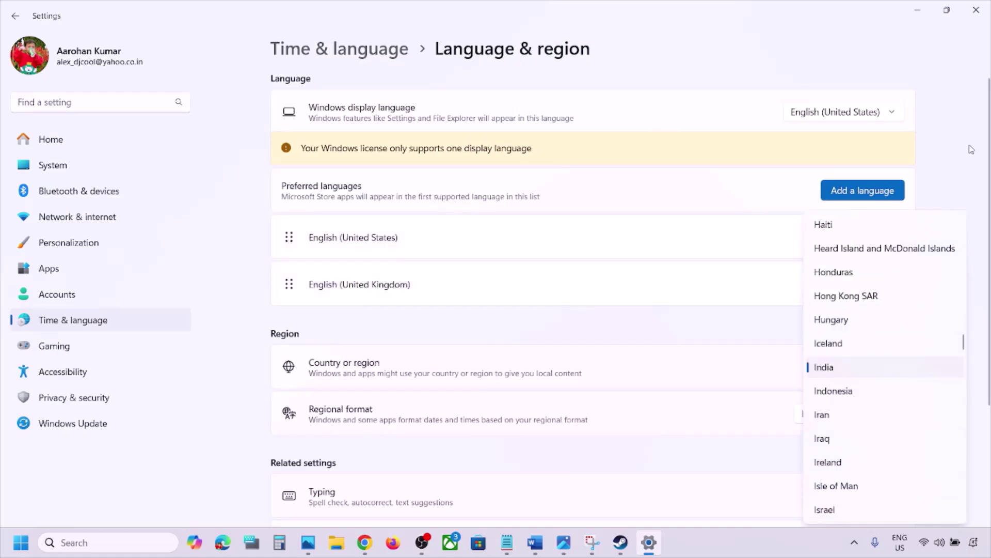
left_click(868, 367)
left_click(976, 10)
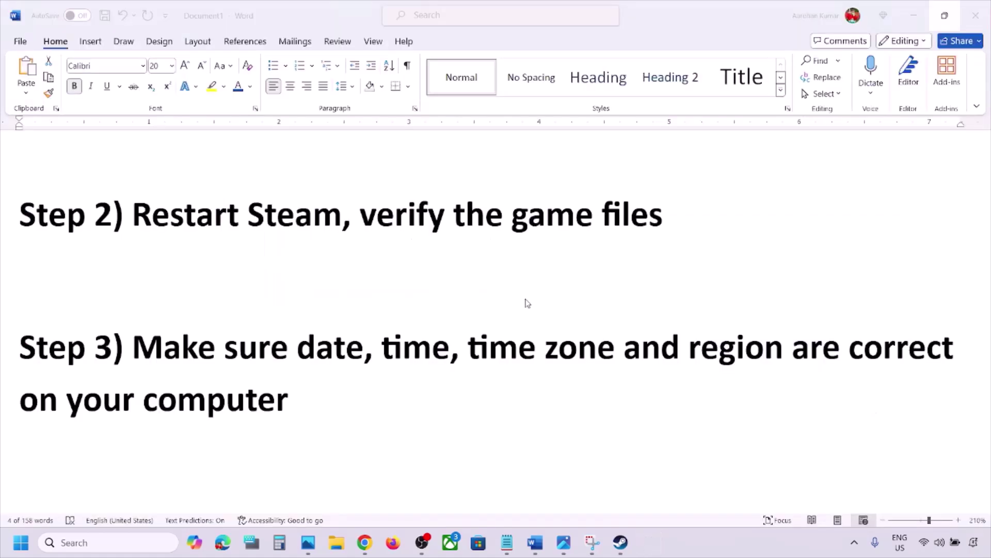
- Highlight "Shut down your computer" in Step 4 of the Word document, and show the PC's power options without choosing one
scroll(444, 378, "down", 5)
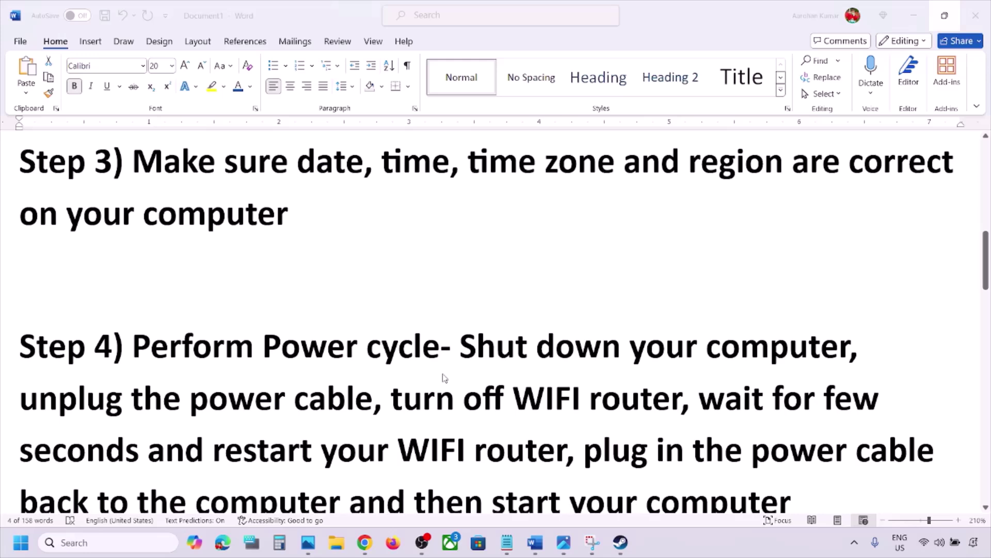
scroll(445, 382, "up", 1)
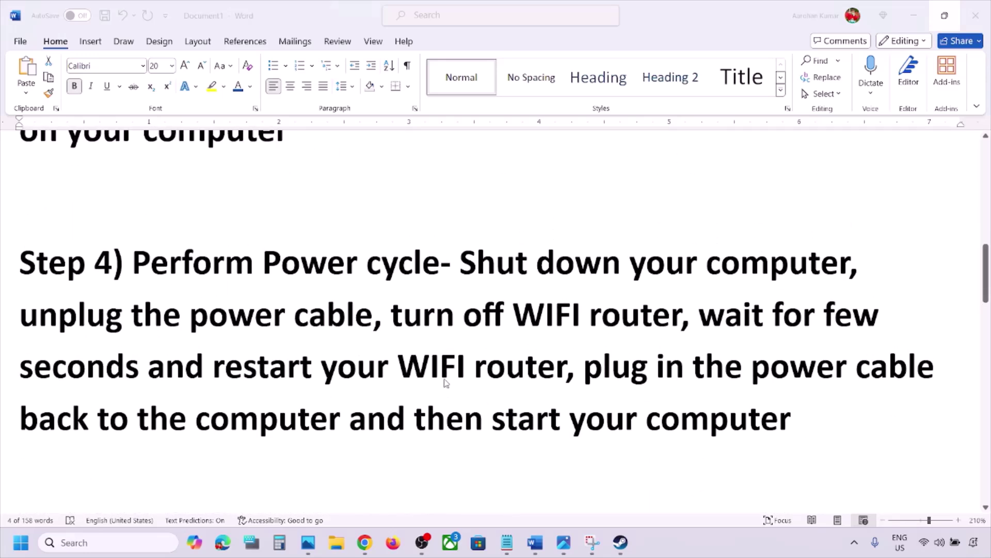
left_click(464, 265)
left_click_drag(461, 264, 853, 265)
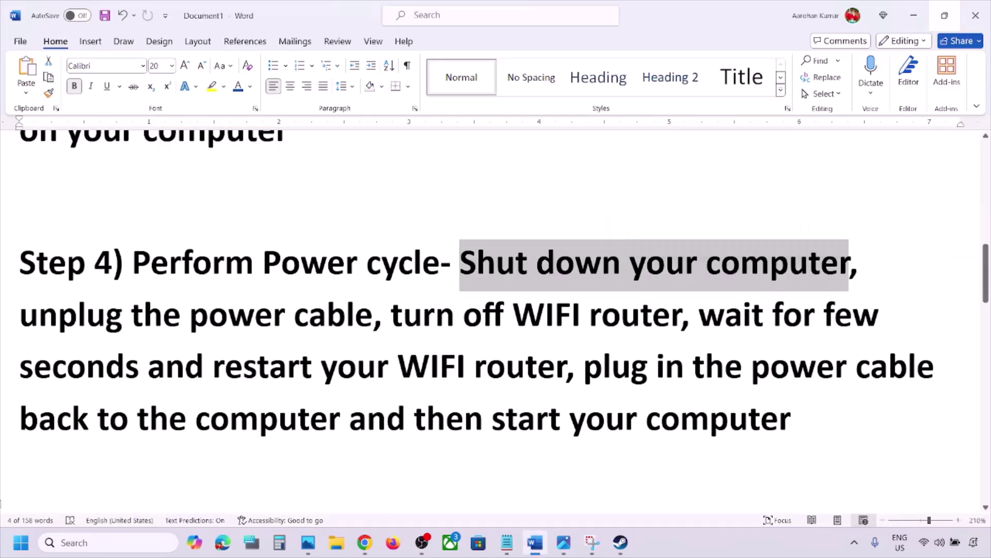
key("super")
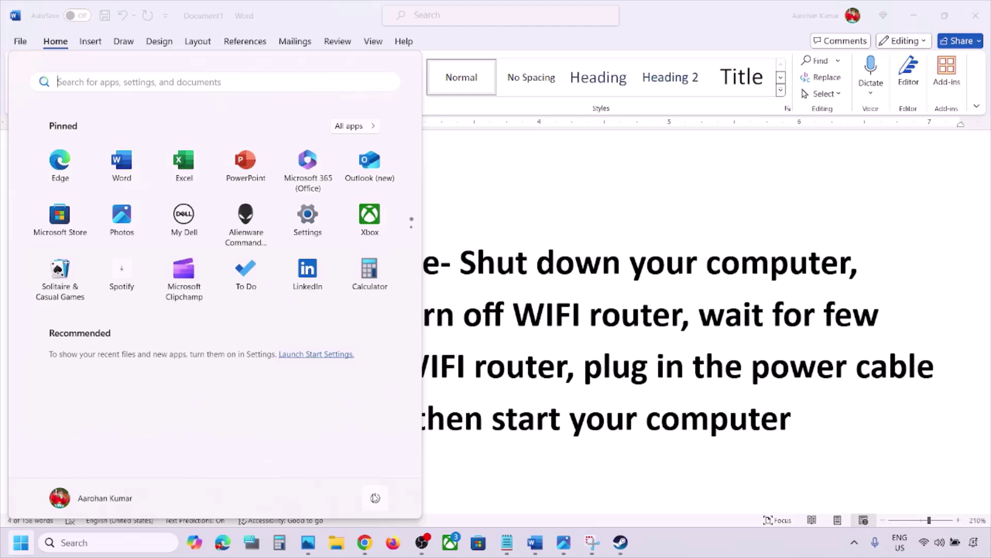
left_click(375, 497)
left_click(615, 346)
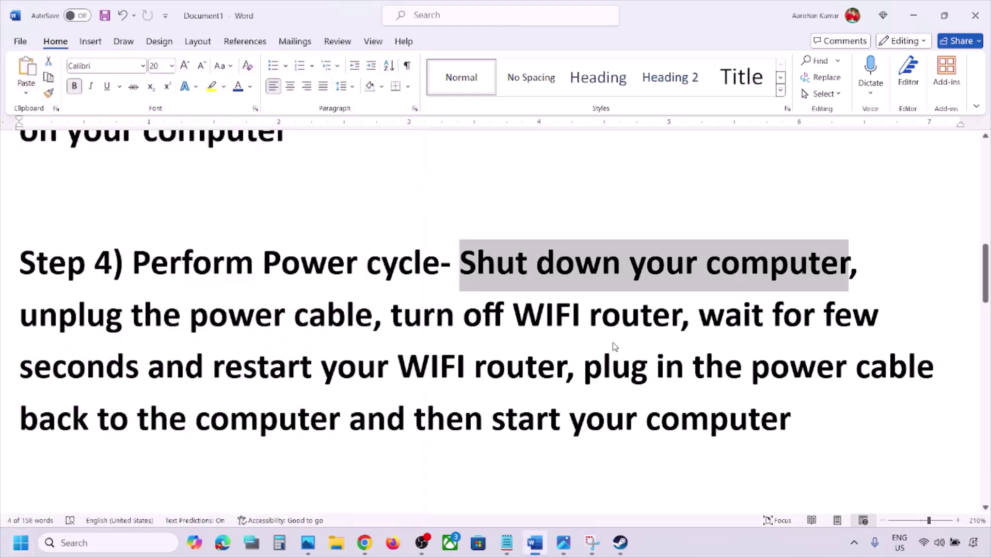
- Highlight the remaining power cycle instructions in Step 4, including "plug in the power cable back to the computer" and "then start your computer"
left_click_drag(47, 320, 315, 437)
left_click(442, 325)
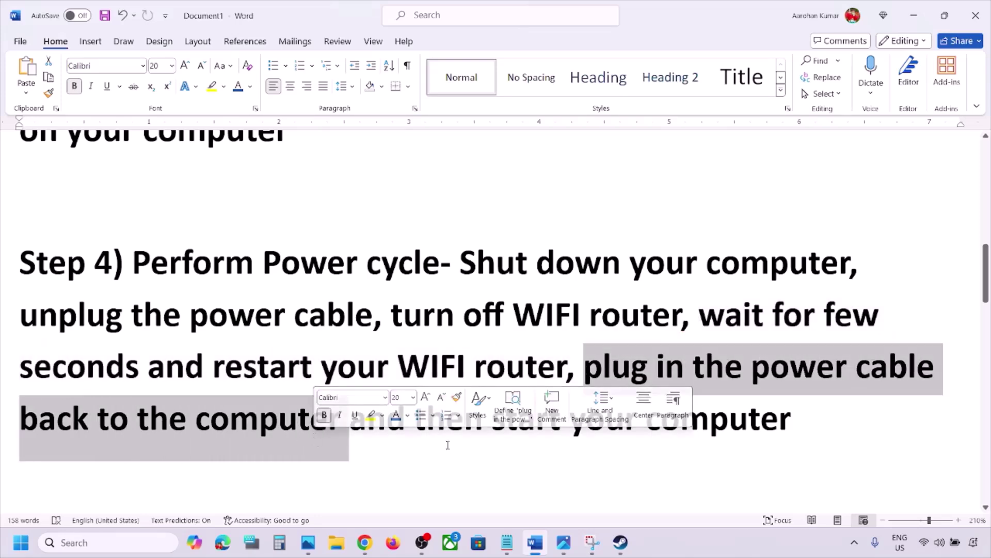
left_click_drag(416, 421, 789, 425)
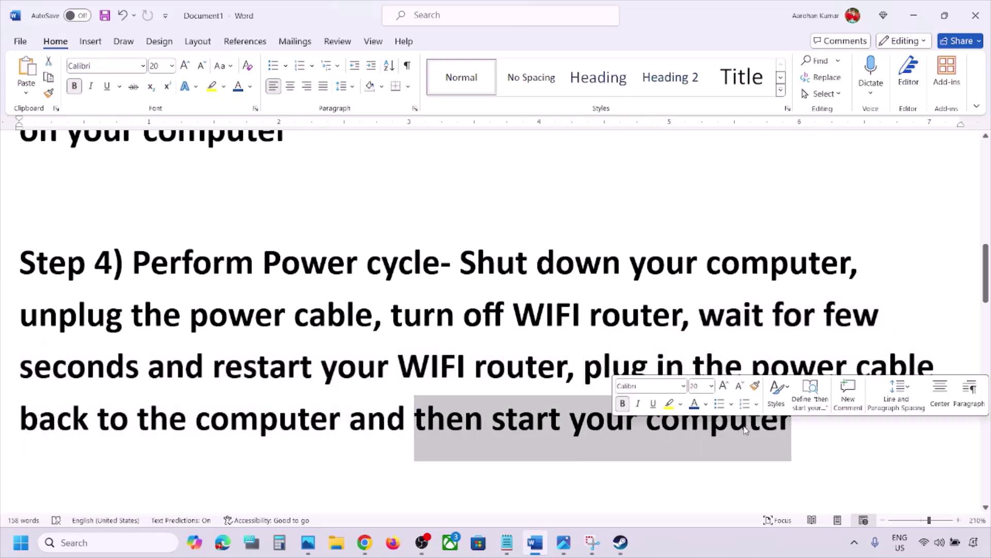
left_click(302, 382)
- Go to Step 5 of the document, search Windows for "cmd", and run Command Prompt as administrator
scroll(302, 382, "down", 6)
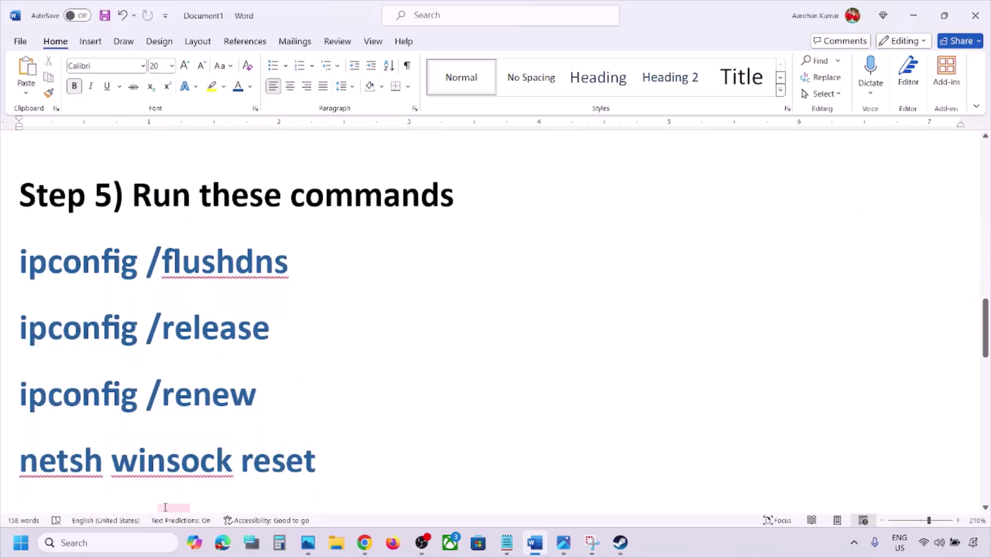
left_click(106, 543)
type("cmd")
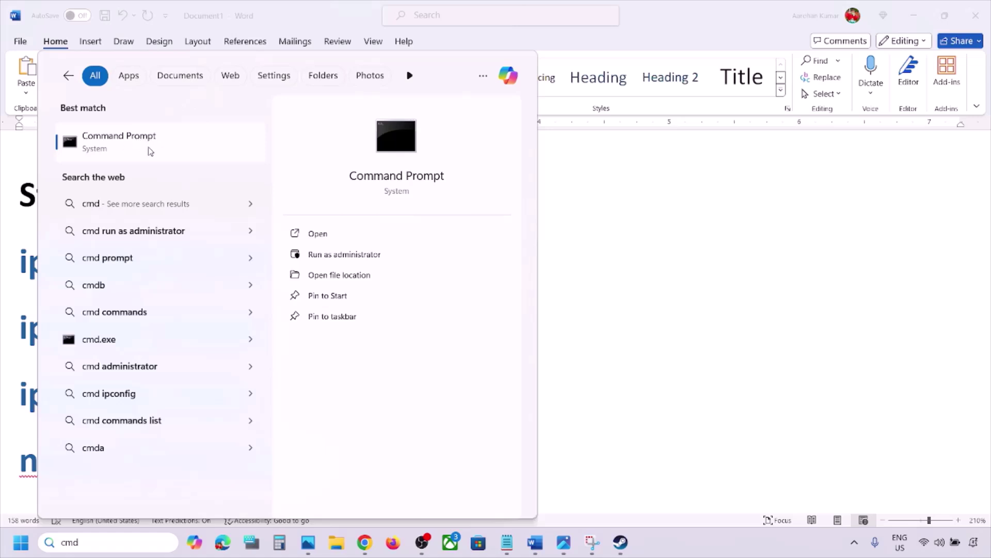
right_click(126, 153)
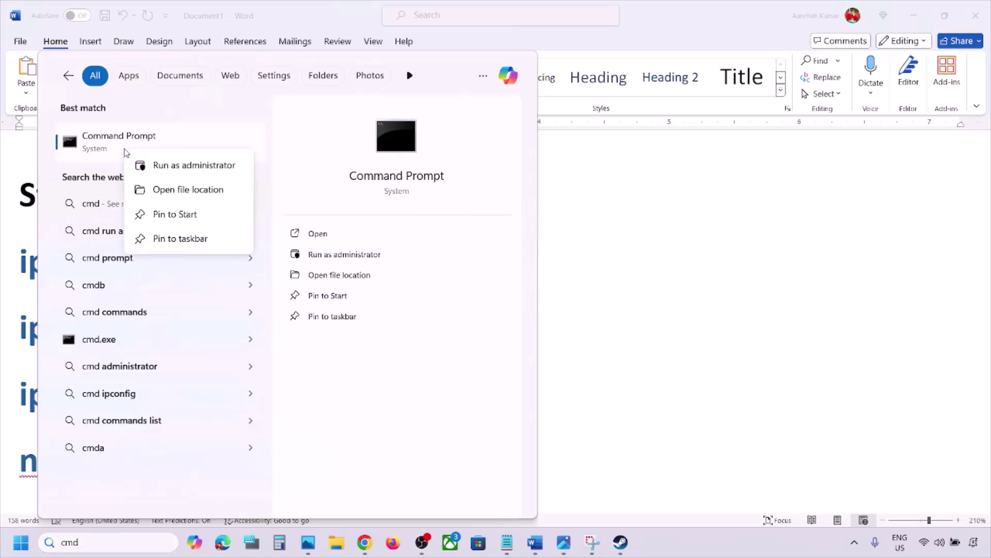
left_click(213, 167)
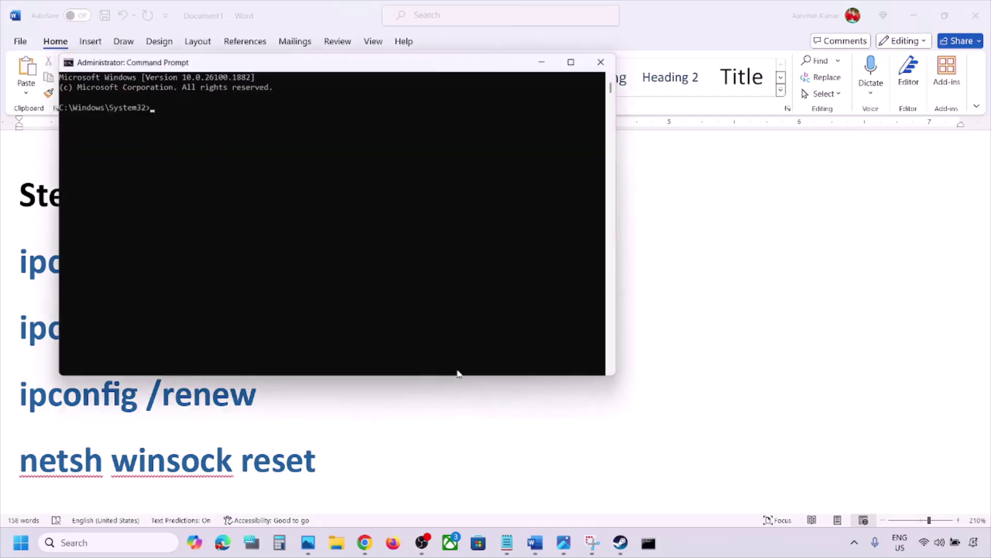
- Copy "ipconfig /flushdns" from the Word document and run it in the administrator Command Prompt
double_click(227, 260)
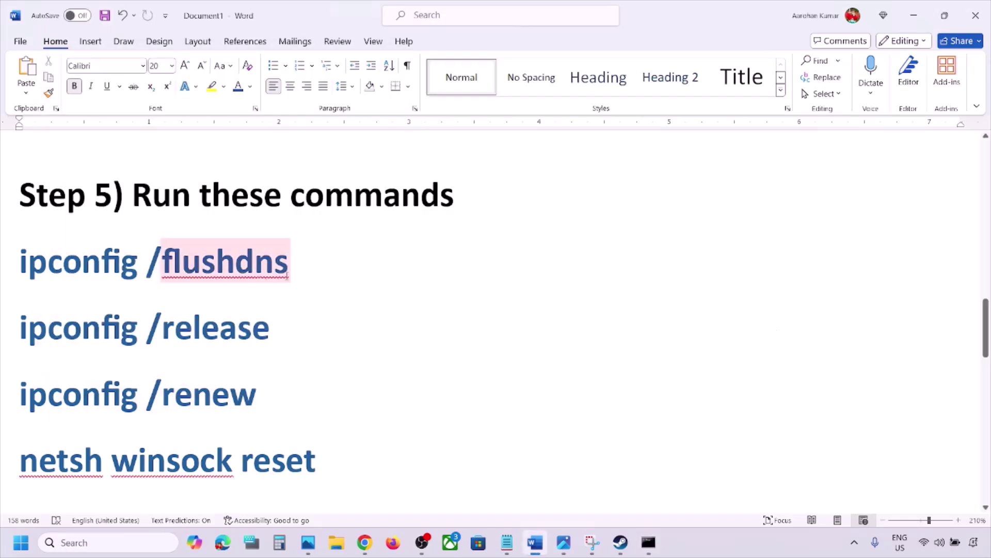
left_click_drag(301, 258, 23, 263)
right_click(27, 274)
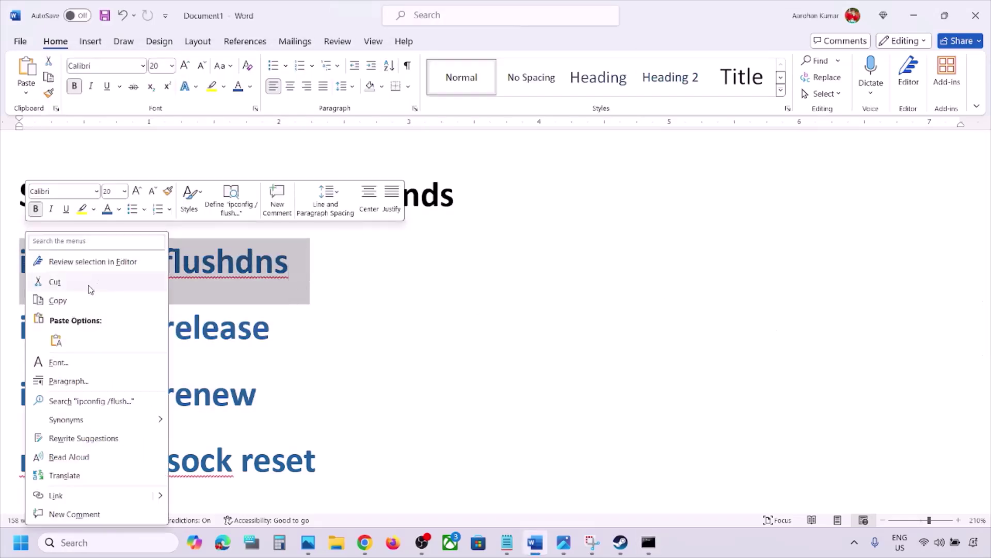
left_click(83, 300)
left_click(649, 542)
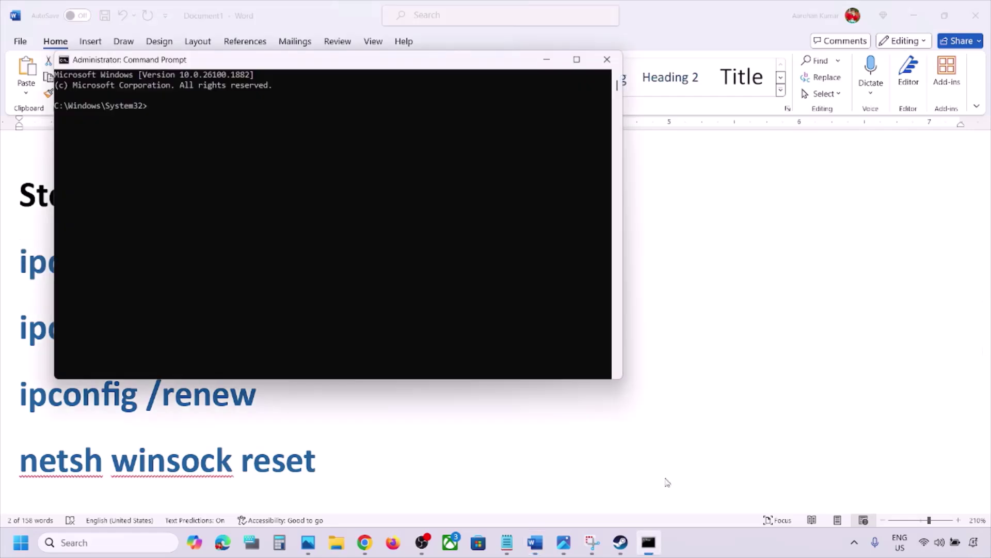
right_click(283, 224)
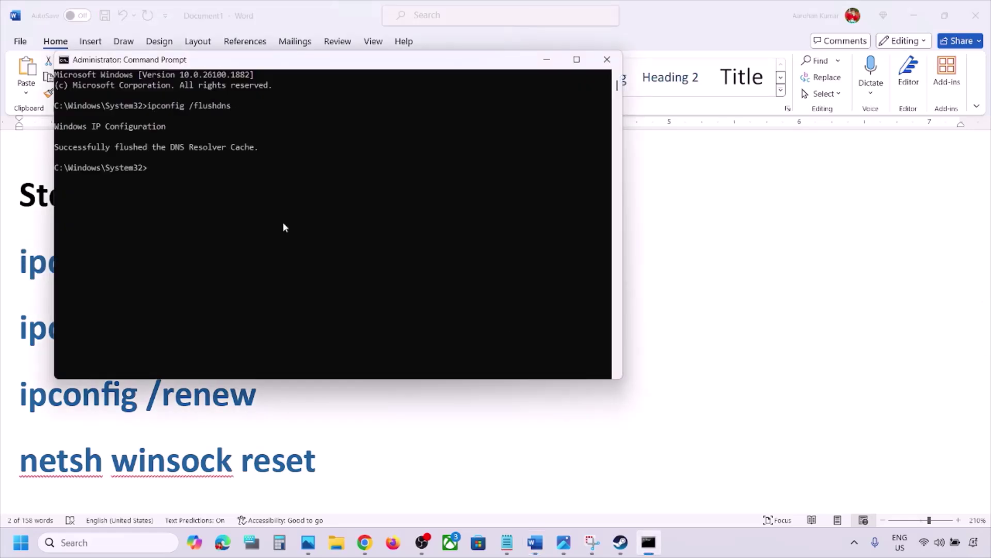
- Copy "ipconfig /release" from the Word document and run it in Command Prompt
left_click(661, 310)
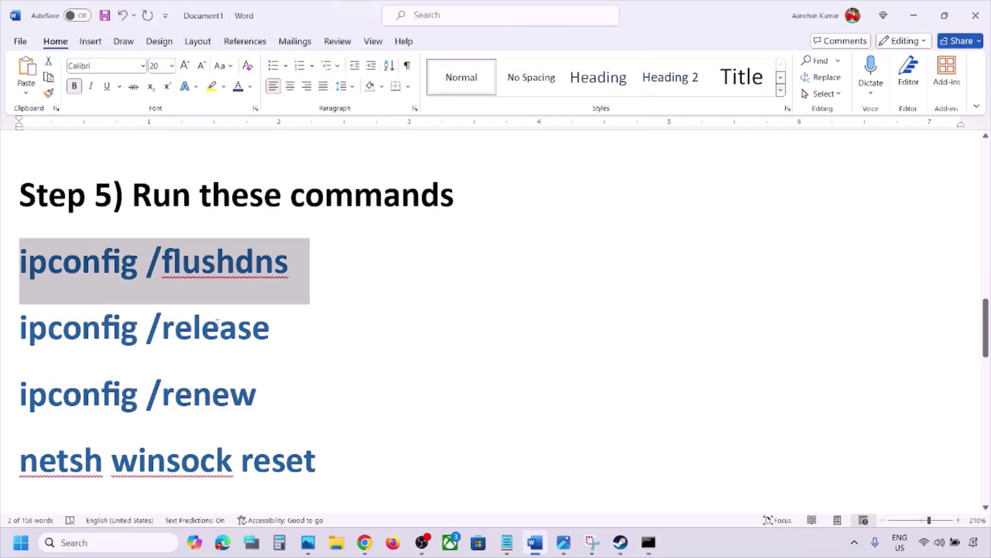
triple_click(289, 320)
right_click(61, 338)
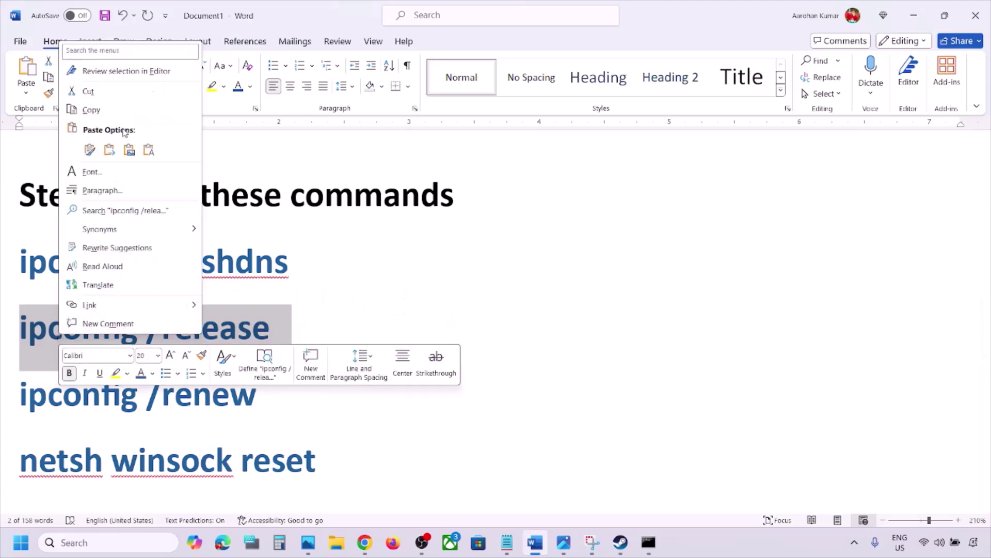
left_click(91, 110)
left_click(648, 542)
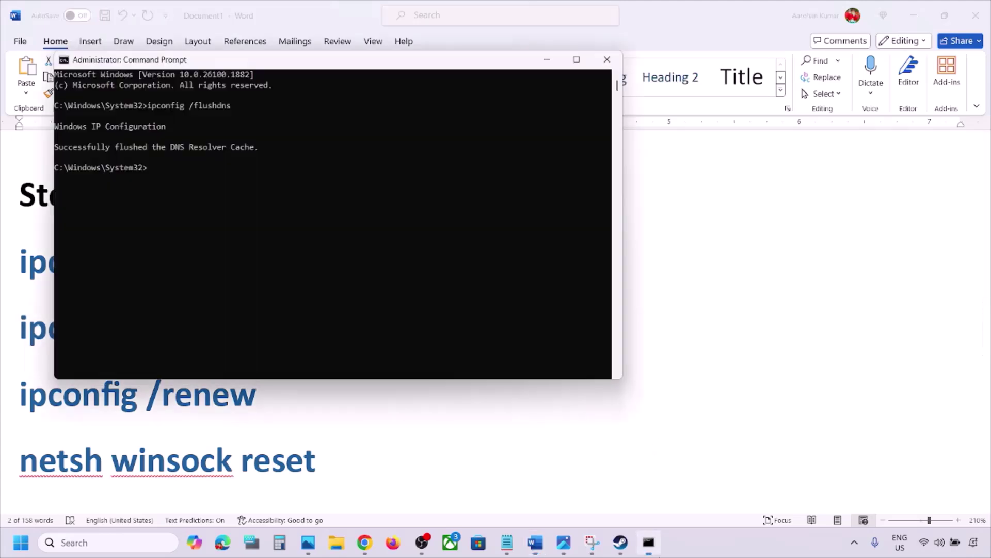
key("ctrl+v")
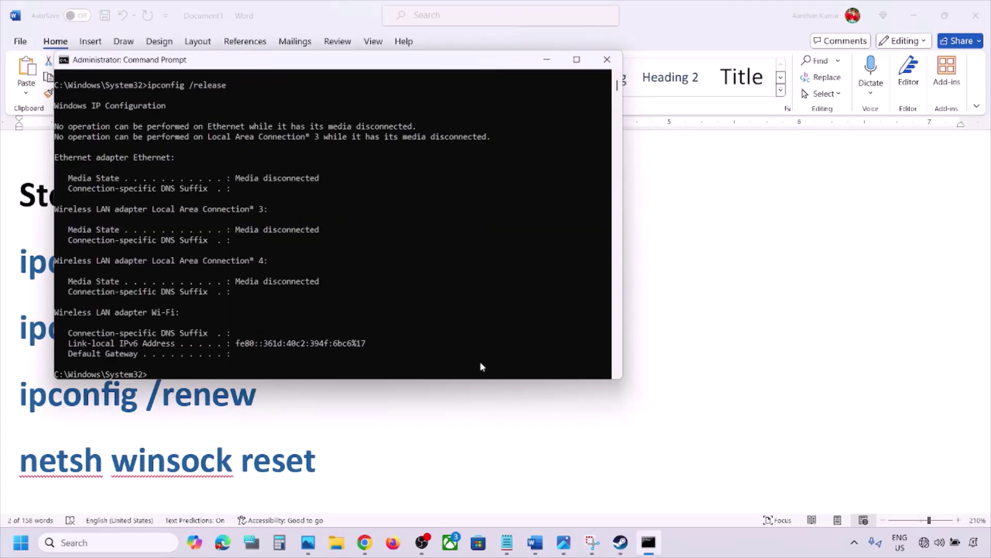
- Copy "ipconfig /renew" from the Word document and run it in Command Prompt
key("alt+Tab")
scroll(327, 400, "down", 4)
scroll(327, 401, "up", 1)
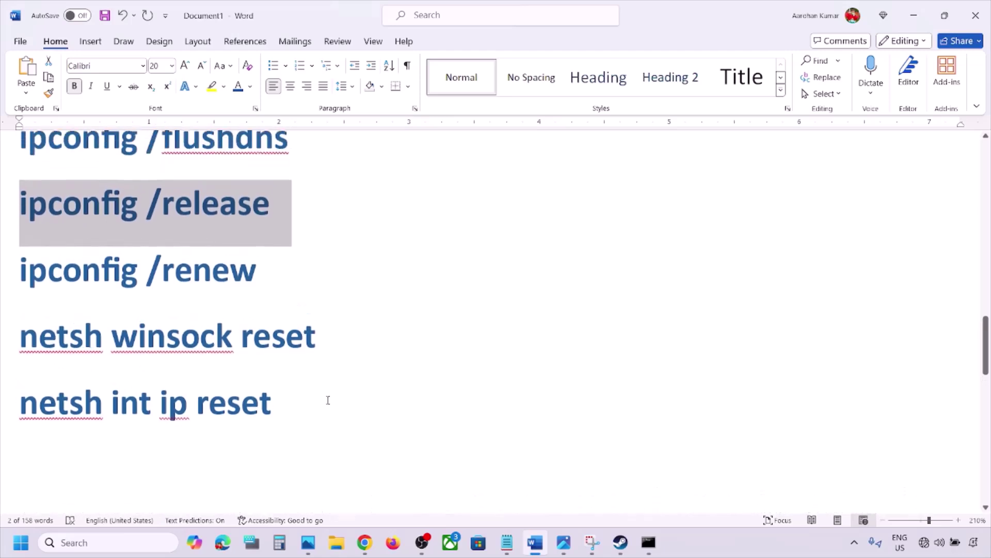
left_click_drag(268, 280, 83, 286)
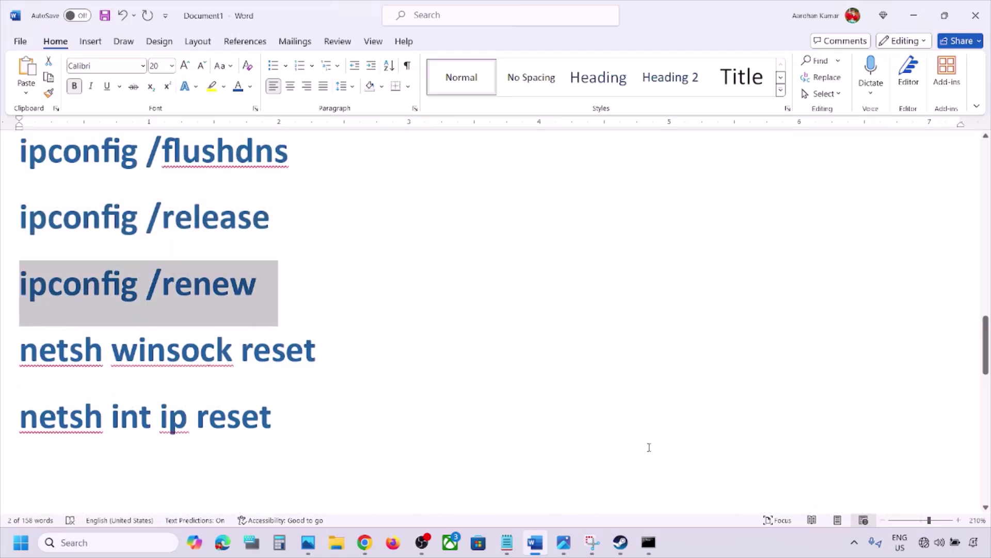
key("ctrl+c")
key("alt+Tab")
key("ctrl+v")
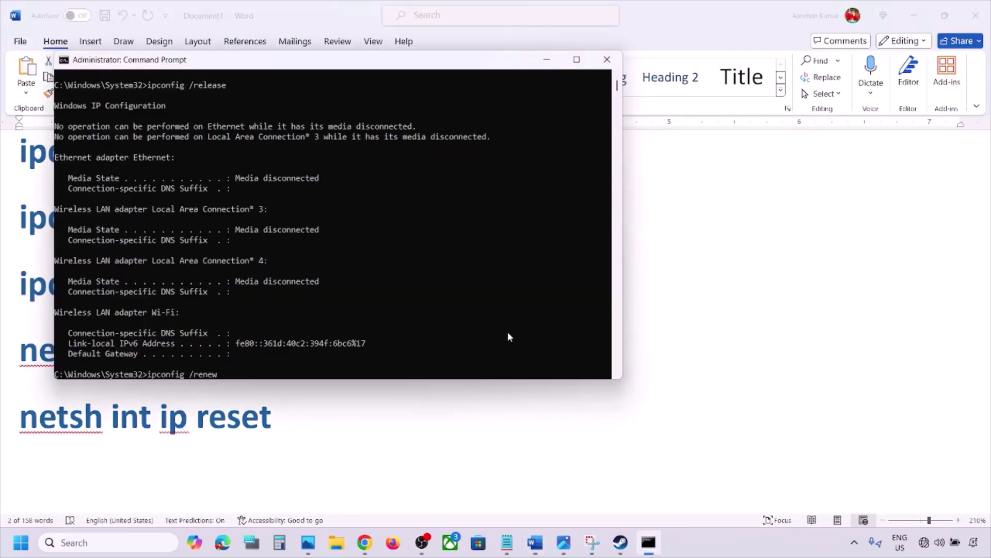
key("Return")
- Copy "netsh winsock reset" from the Word document and run it in Command Prompt
key("alt+Tab")
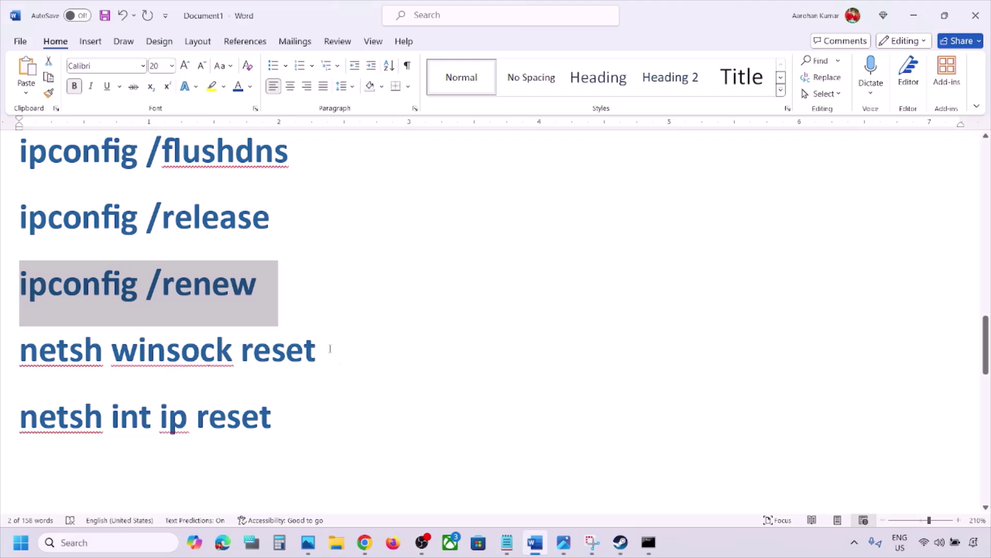
left_click_drag(330, 348, 39, 363)
key("ctrl+c")
left_click(648, 542)
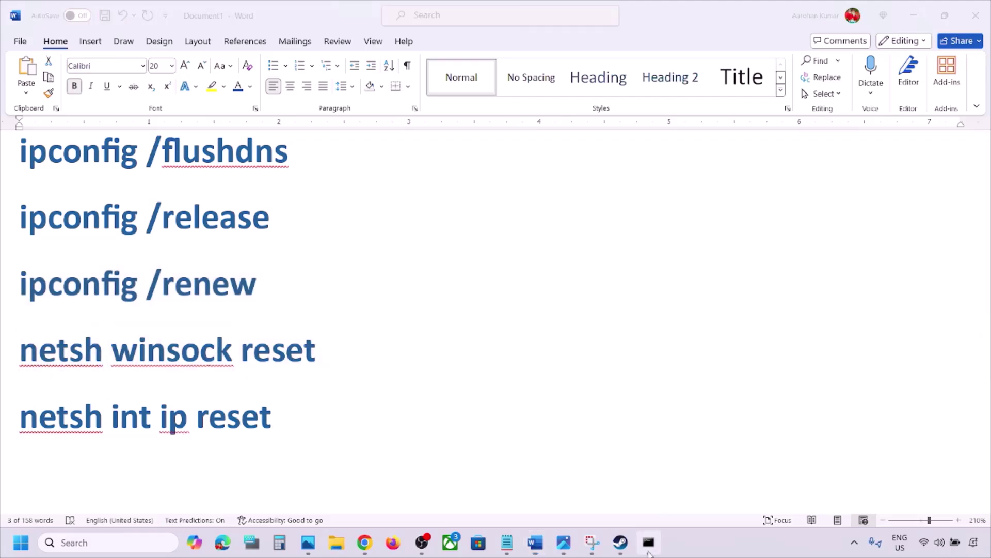
key("ctrl+v")
key("Return")
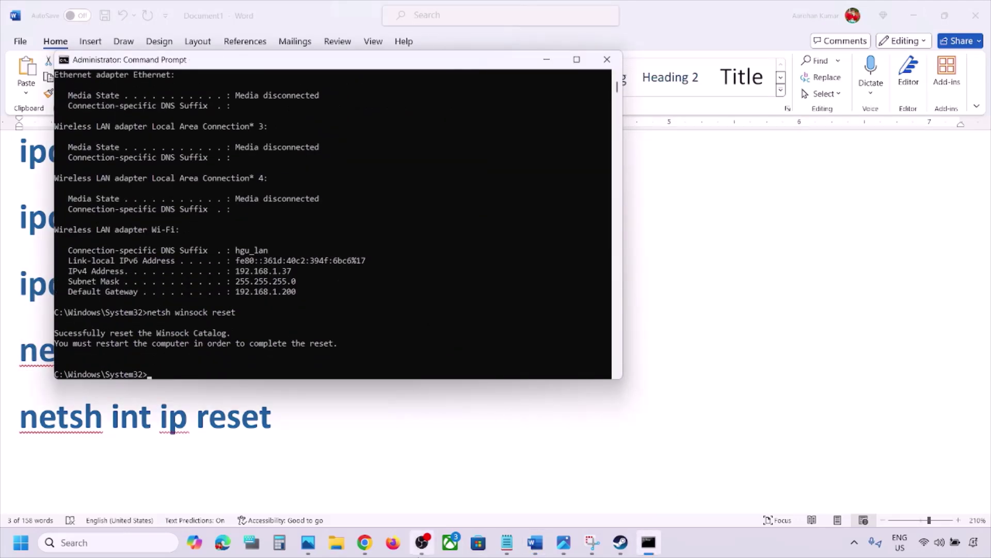
- Copy "netsh int ip reset" from the Word document, run it in the administrator Command Prompt, and close that window
key("alt+Tab")
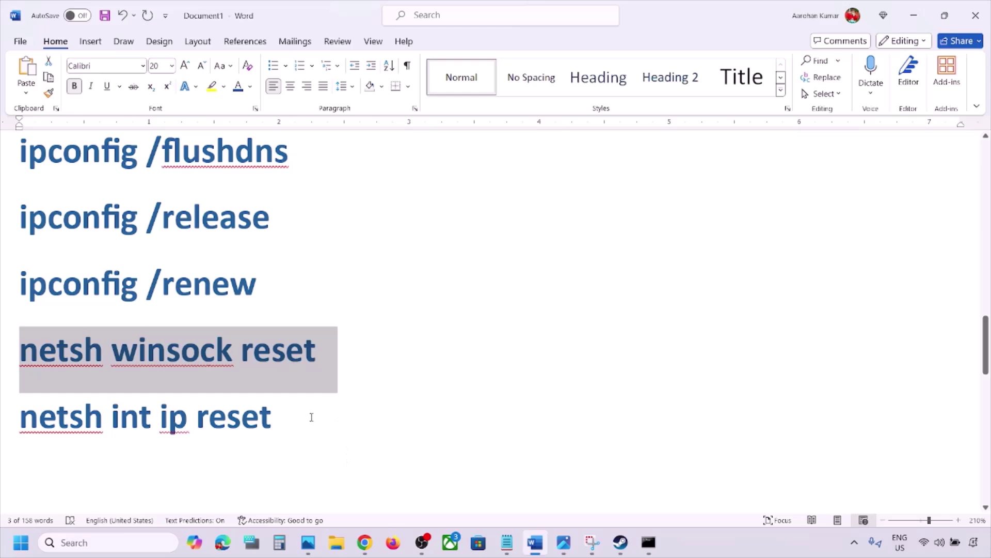
triple_click(61, 418)
key("ctrl+c")
left_click(649, 543)
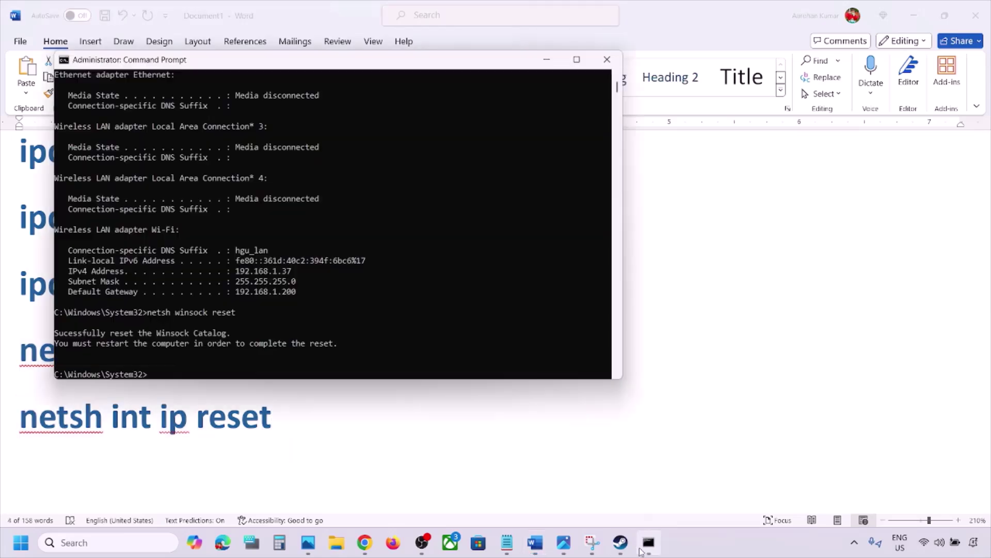
key("ctrl+v")
key("Return")
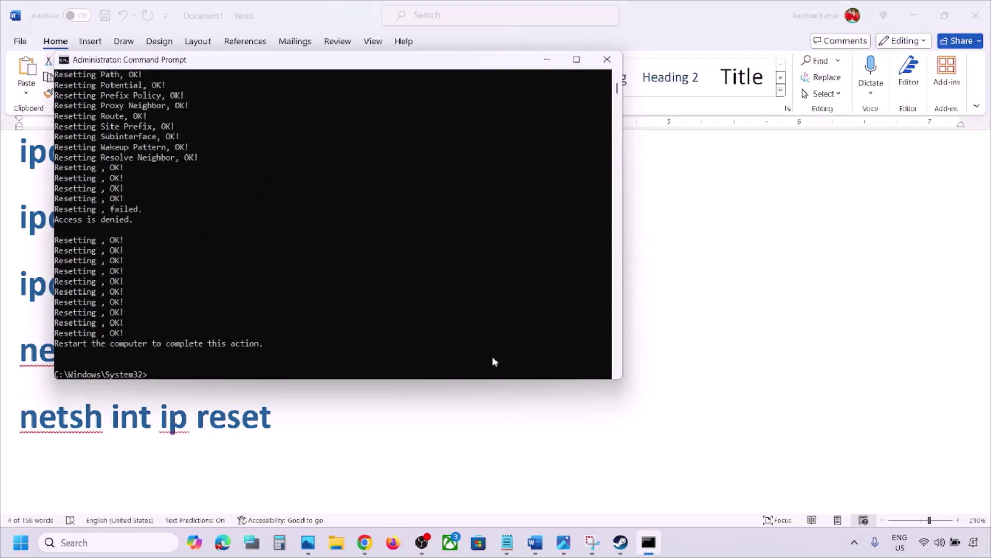
left_click_drag(66, 349, 199, 334)
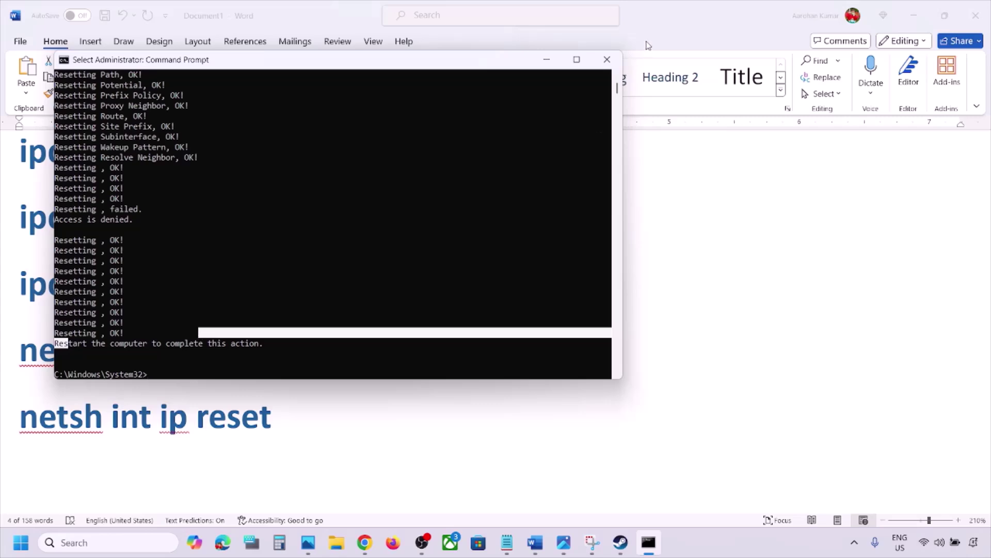
left_click(607, 59)
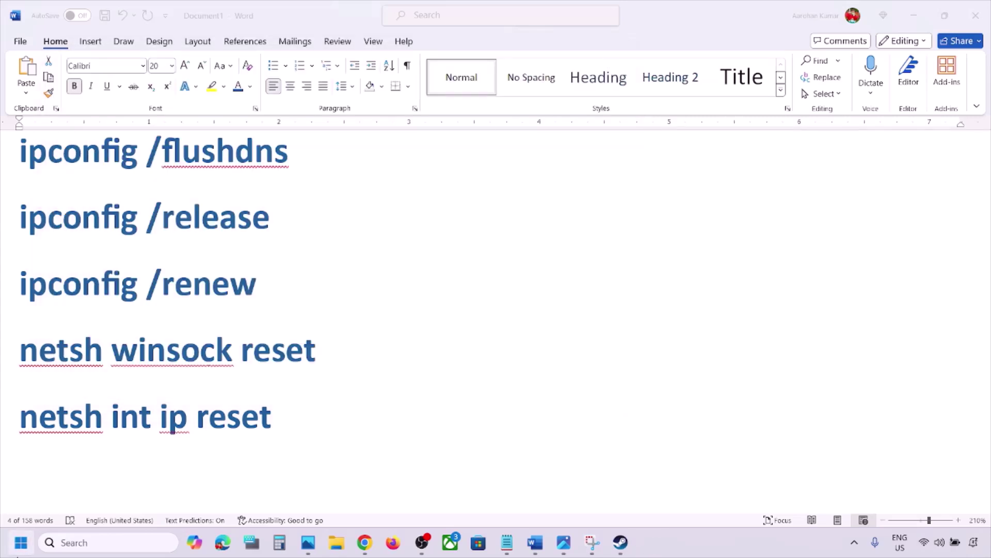
- Bring up the computer's power options to locate Restart, and dismiss them without restarting
left_click(20, 543)
left_click(376, 498)
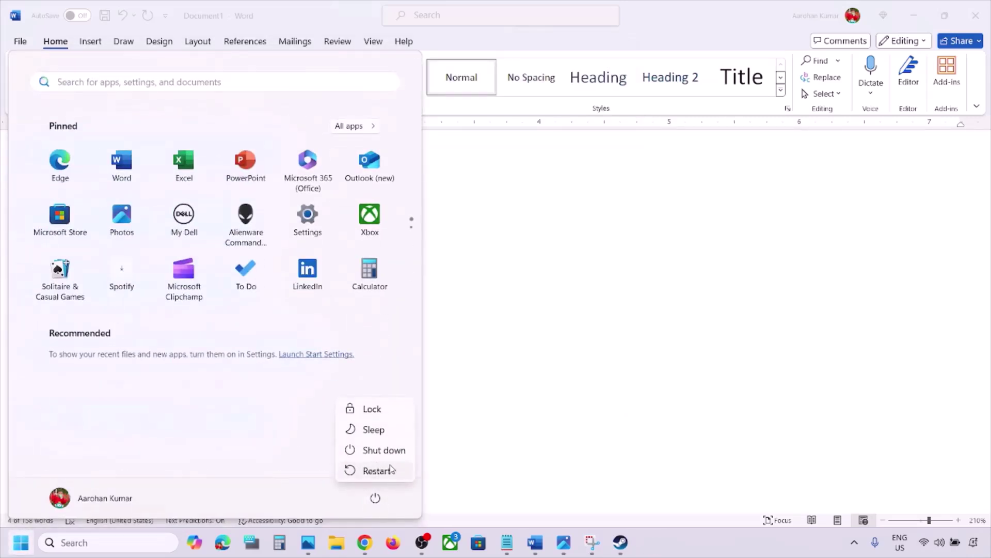
left_click(604, 387)
left_click(607, 388)
- Read Step 6 in the Word document about allowing the game exe in antivirus, controlled folder access and firewall
scroll(404, 385, "down", 5)
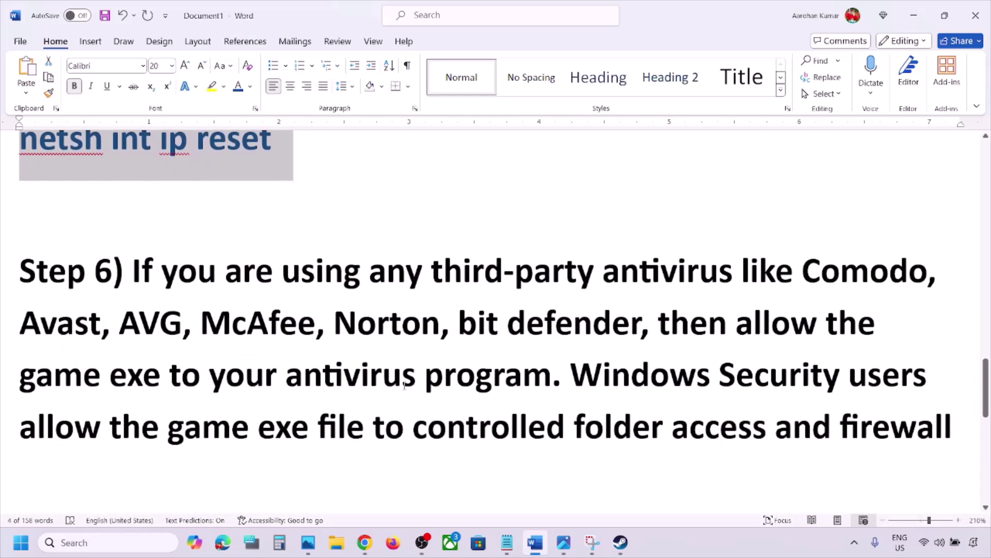
left_click_drag(133, 268, 773, 320)
double_click(773, 320)
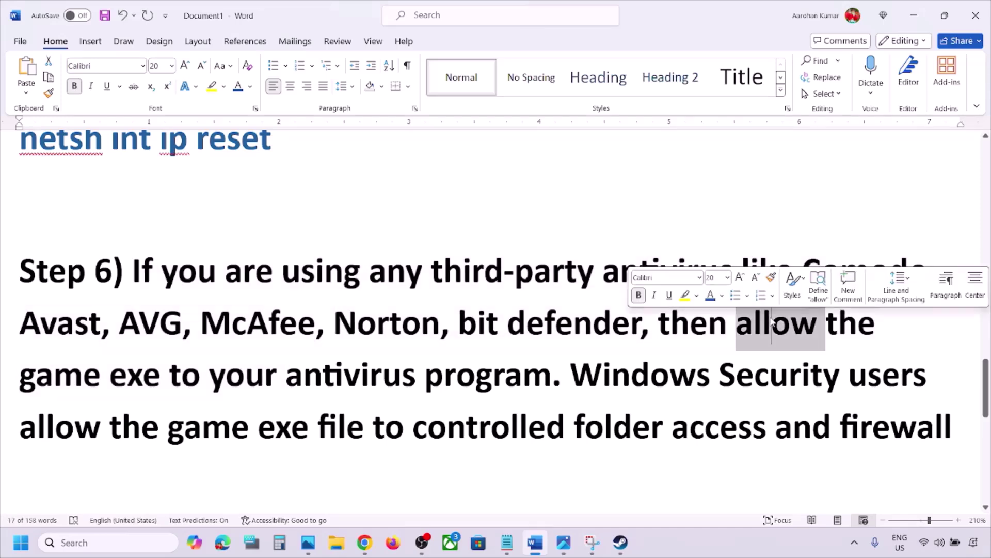
left_click_drag(661, 323, 545, 368)
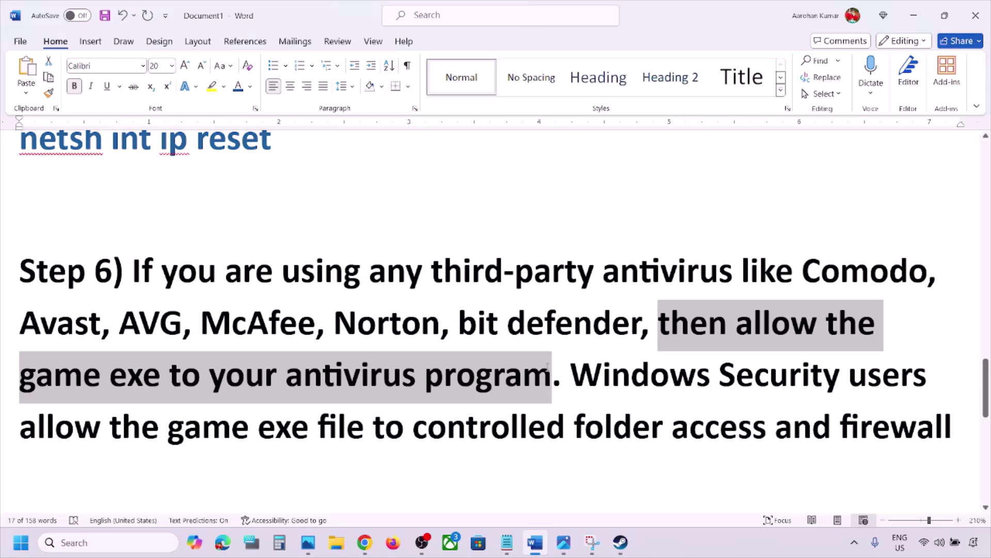
left_click_drag(547, 366, 866, 443)
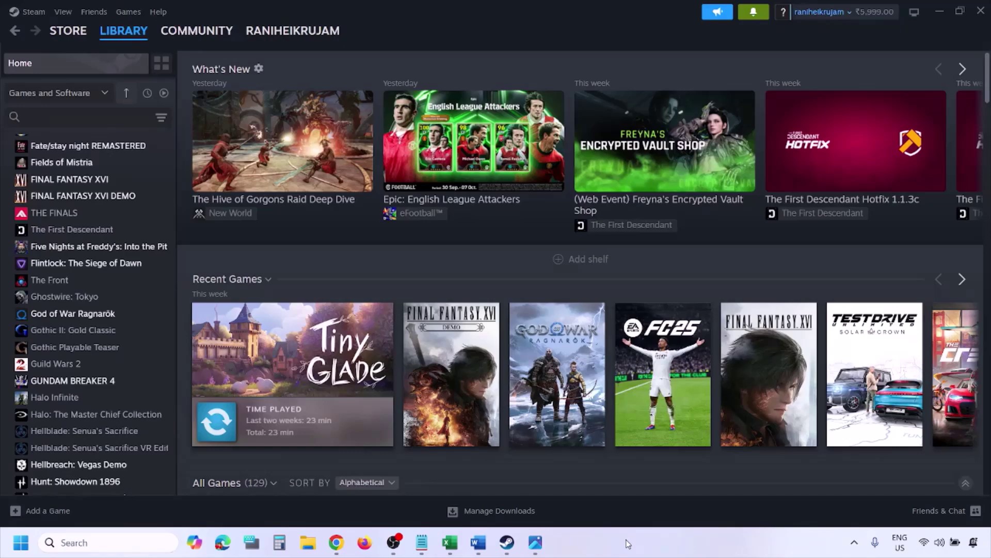
- Open Virus & threat protection in Windows Security from the Privacy & security settings
key("super+i")
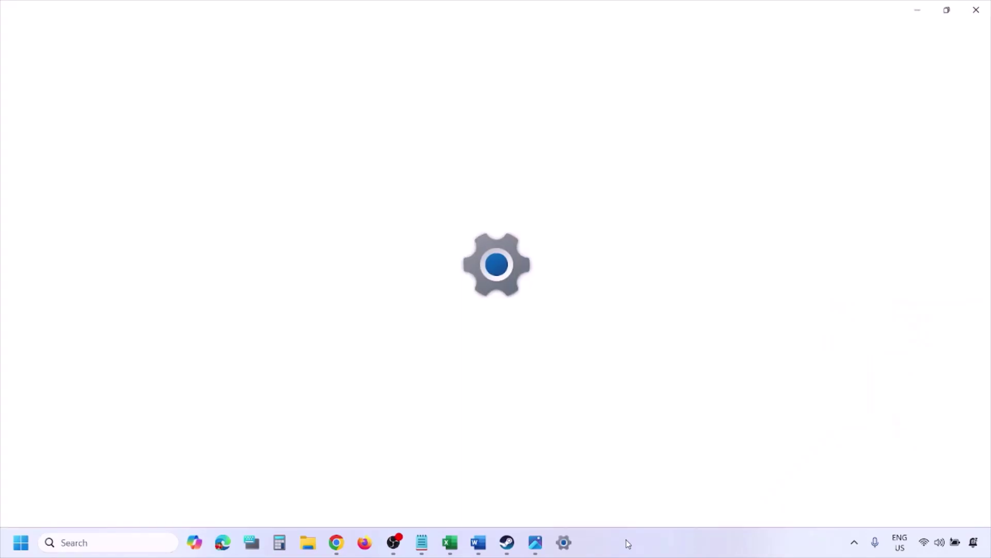
left_click(103, 405)
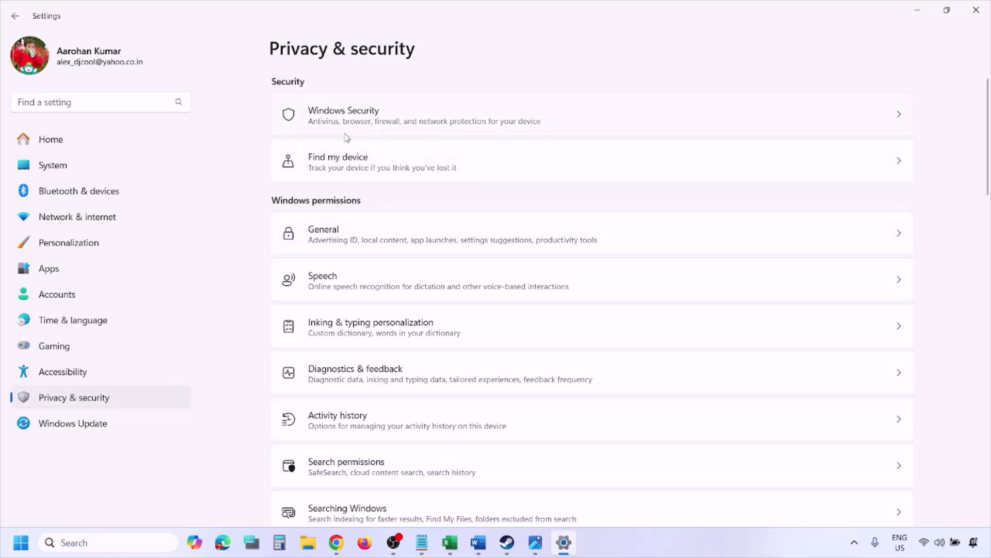
left_click(358, 122)
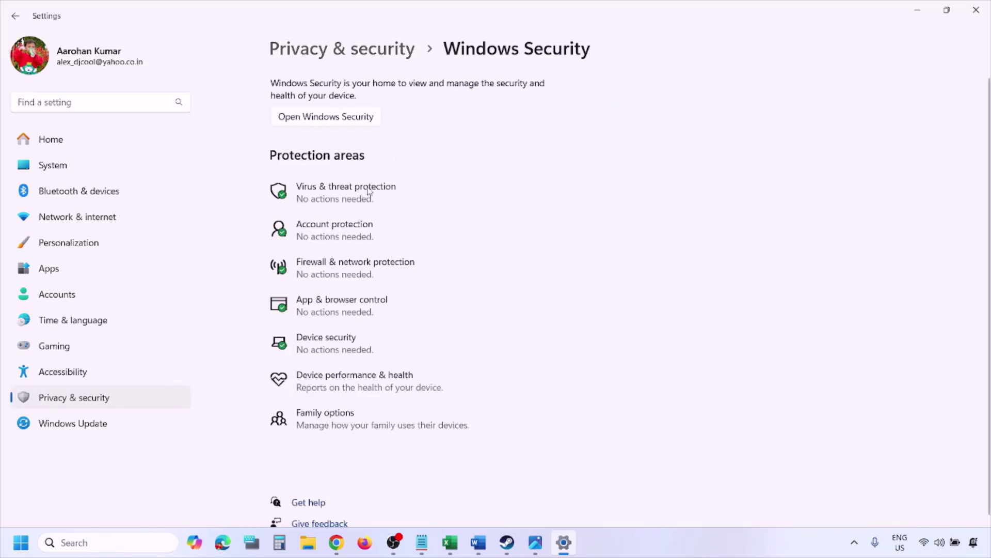
left_click(363, 201)
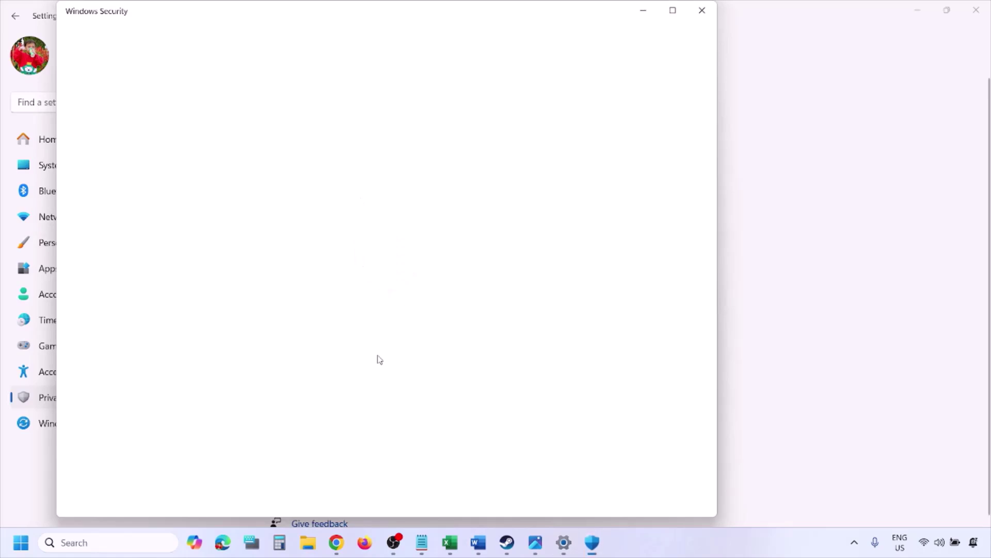
- Open the list of apps allowed through Controlled folder access under Ransomware protection and look through it
scroll(377, 359, "down", 3)
scroll(371, 467, "up", 1)
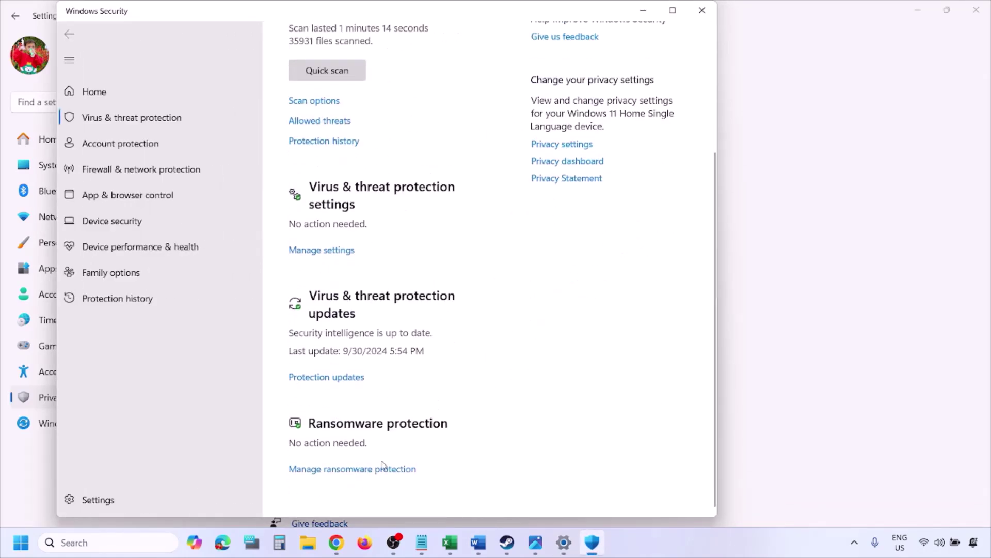
scroll(363, 470, "up", 2)
left_click(363, 470)
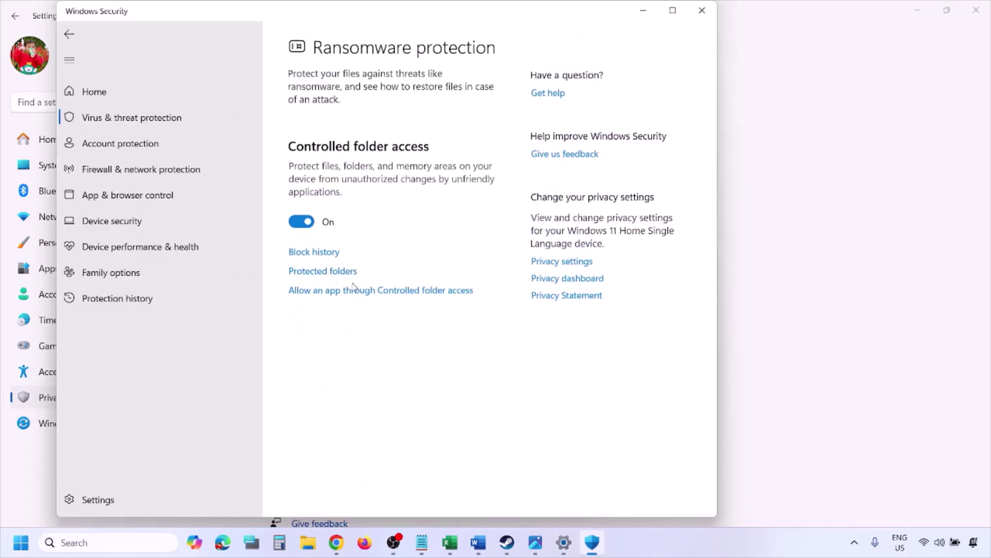
left_click(375, 294)
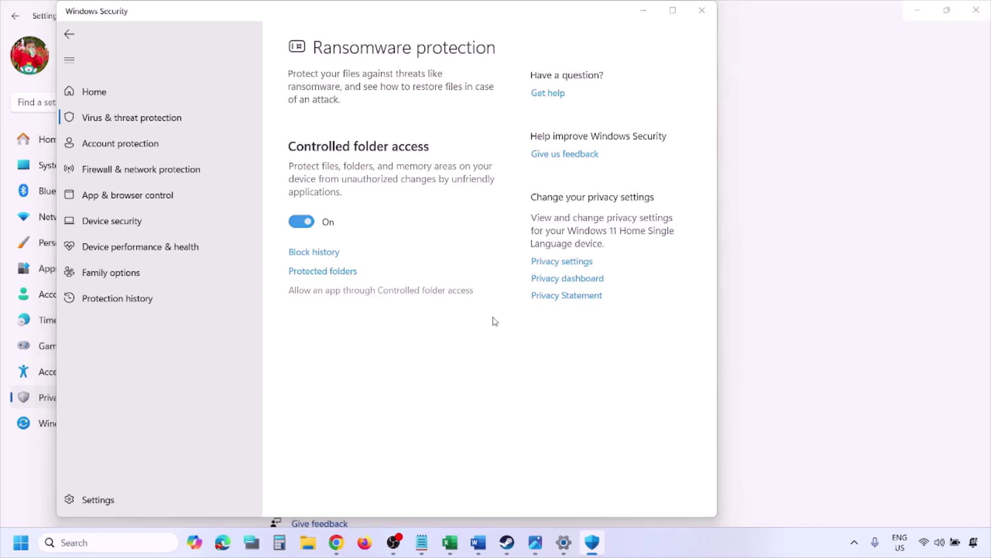
scroll(401, 223, "down", 3)
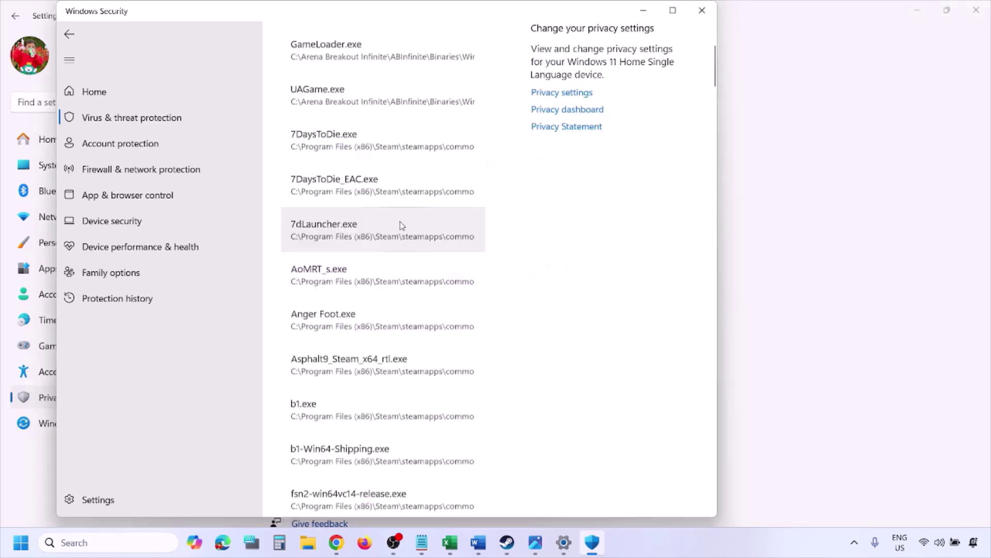
scroll(361, 148, "up", 3)
- Try to add an allowed app by browsing to C:\Program Files (x86)\Steam\steamapps, and cancel the file selection
left_click(368, 172)
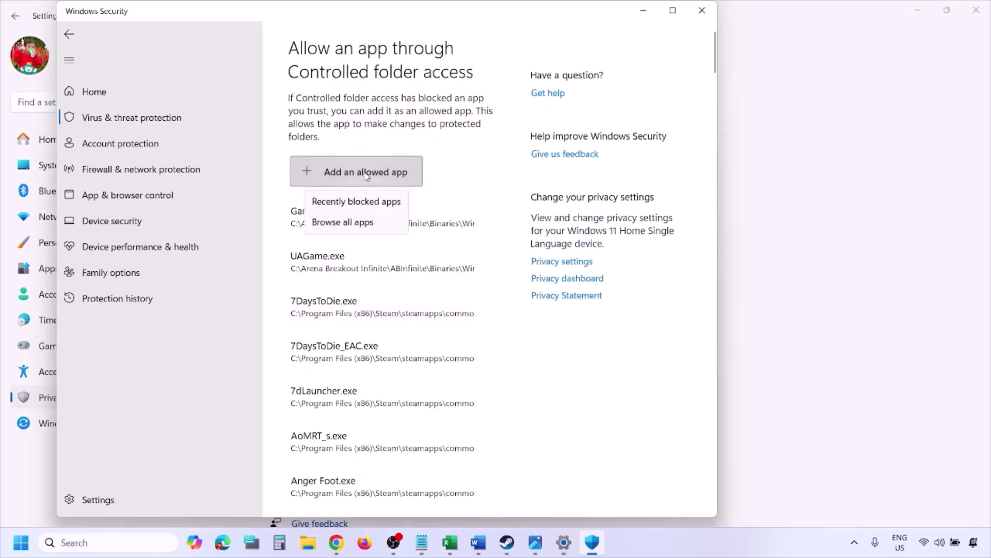
left_click(372, 225)
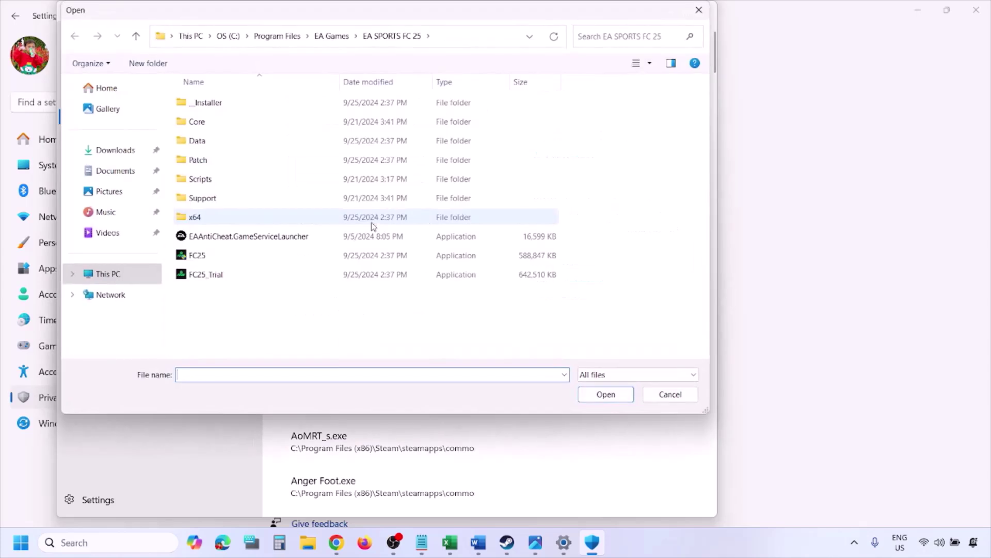
left_click(112, 279)
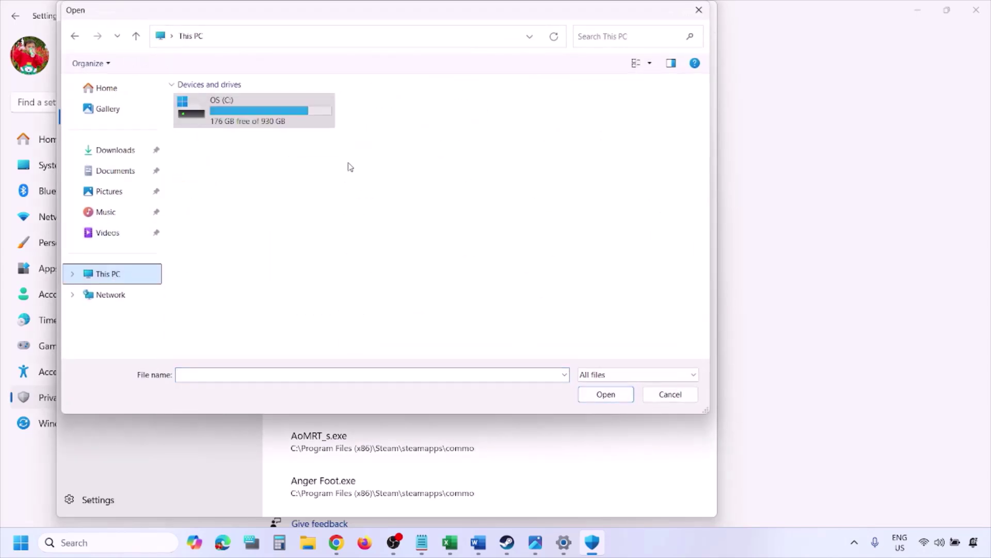
double_click(258, 118)
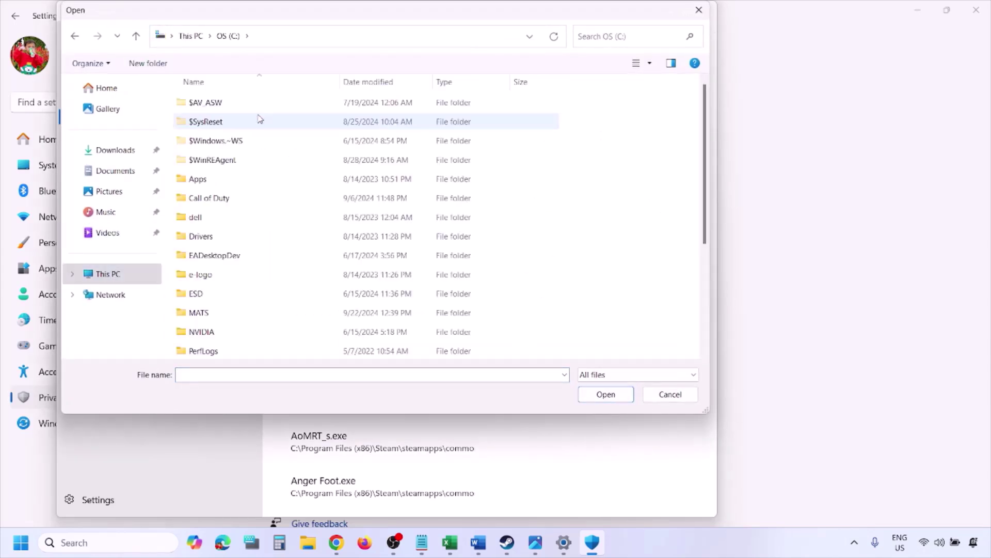
scroll(259, 119, "down", 3)
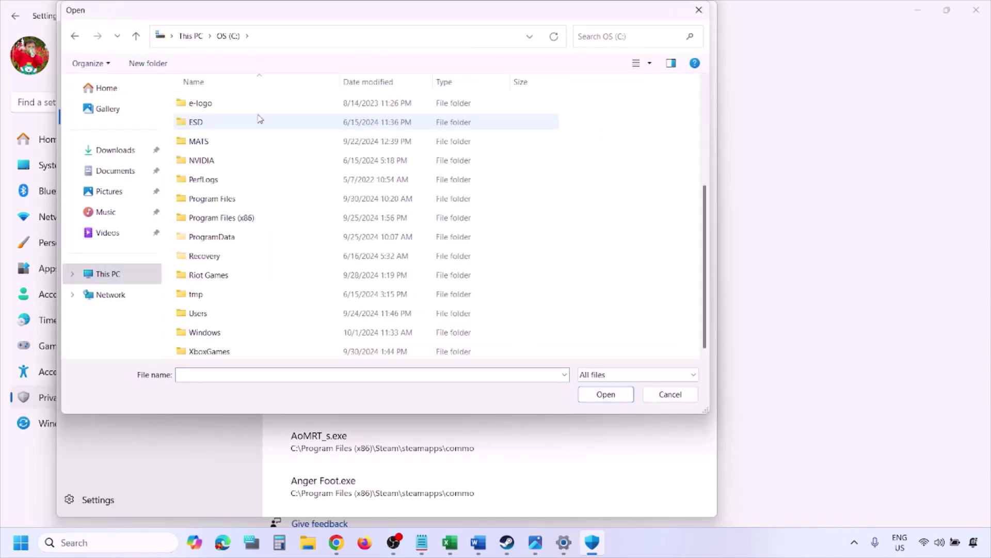
double_click(249, 218)
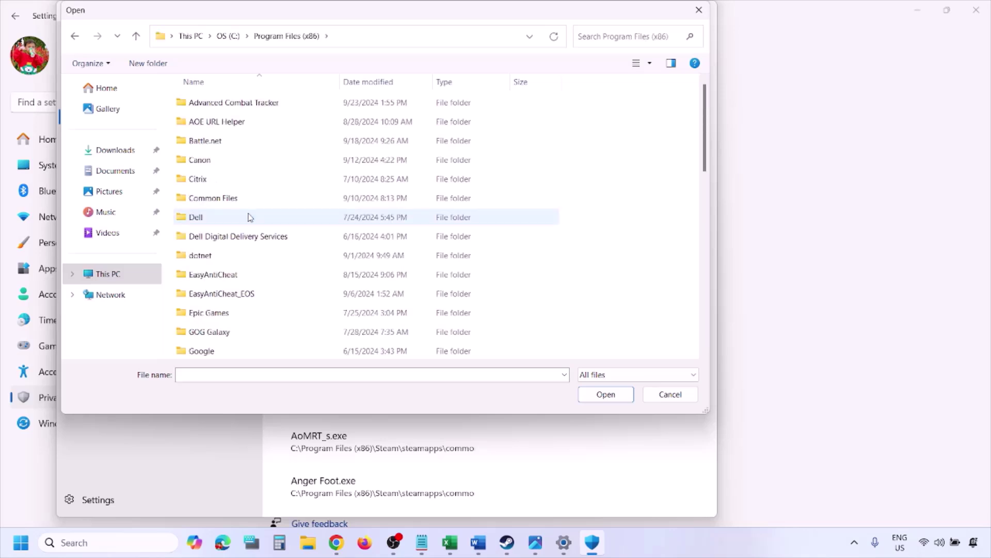
scroll(249, 217, "down", 8)
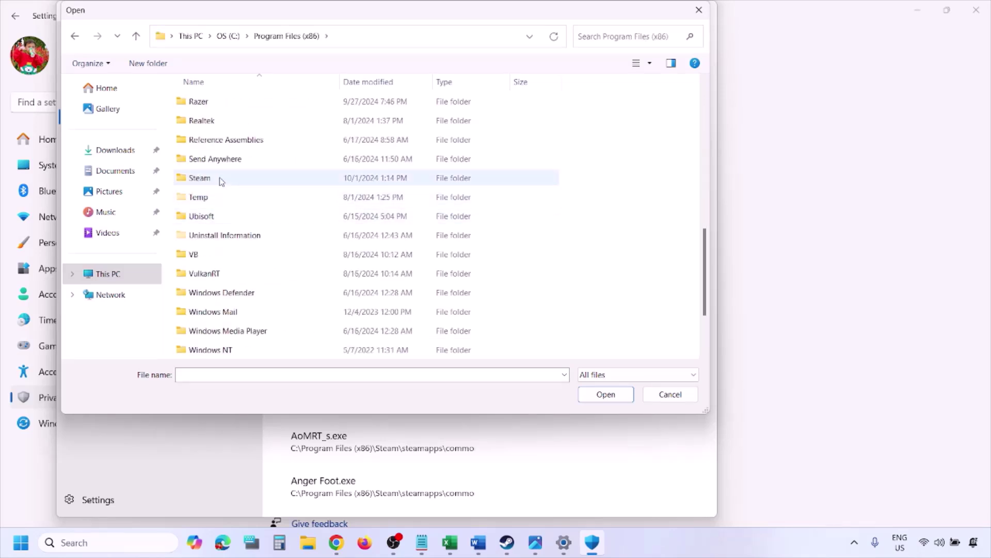
double_click(222, 178)
scroll(228, 228, "down", 3)
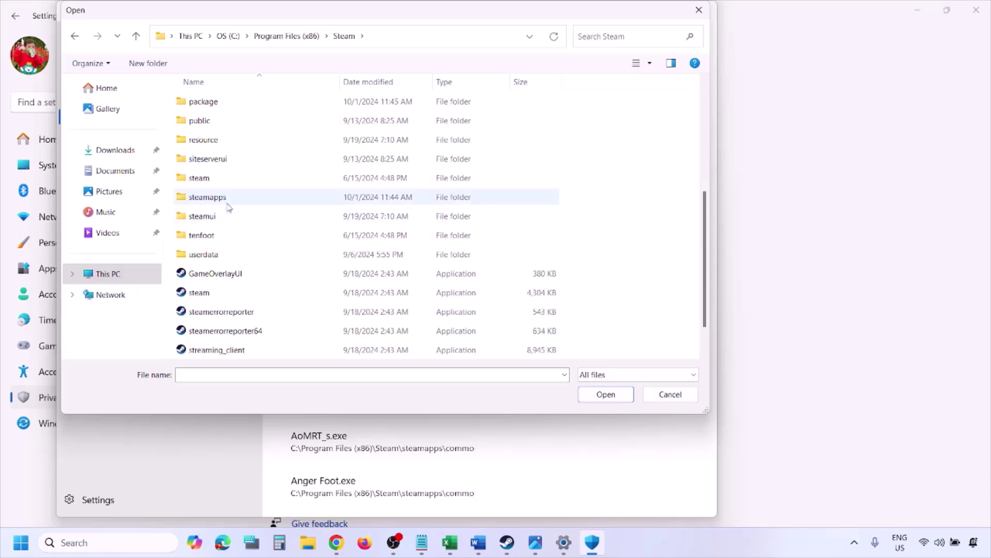
double_click(207, 198)
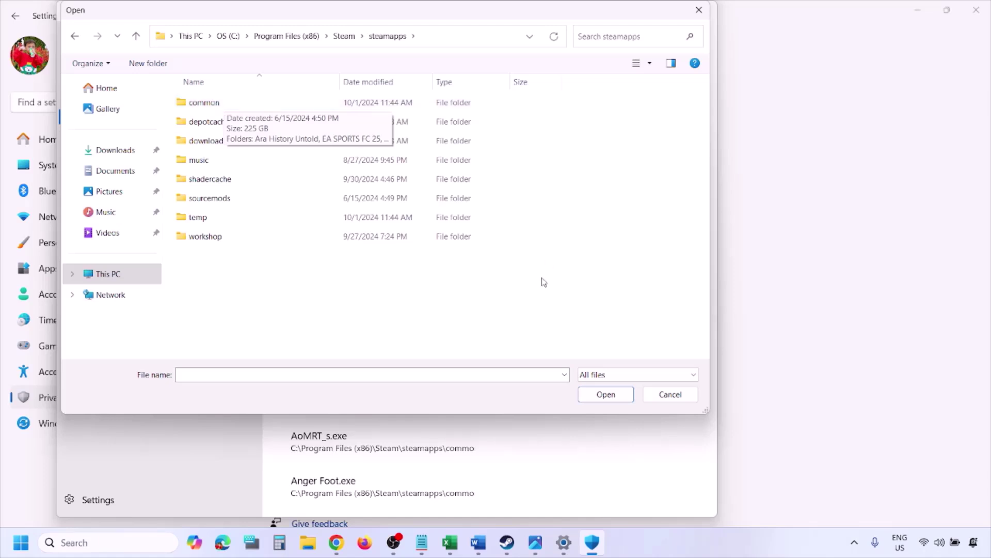
left_click(667, 400)
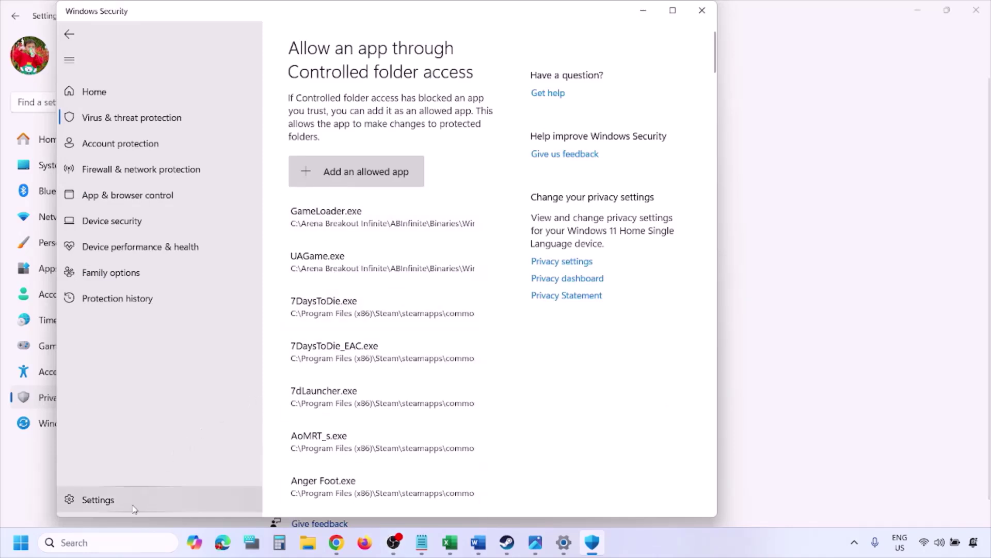
- Switch to Control Panel and open the list of apps allowed through Windows Defender Firewall
left_click(102, 542)
type("ontrol")
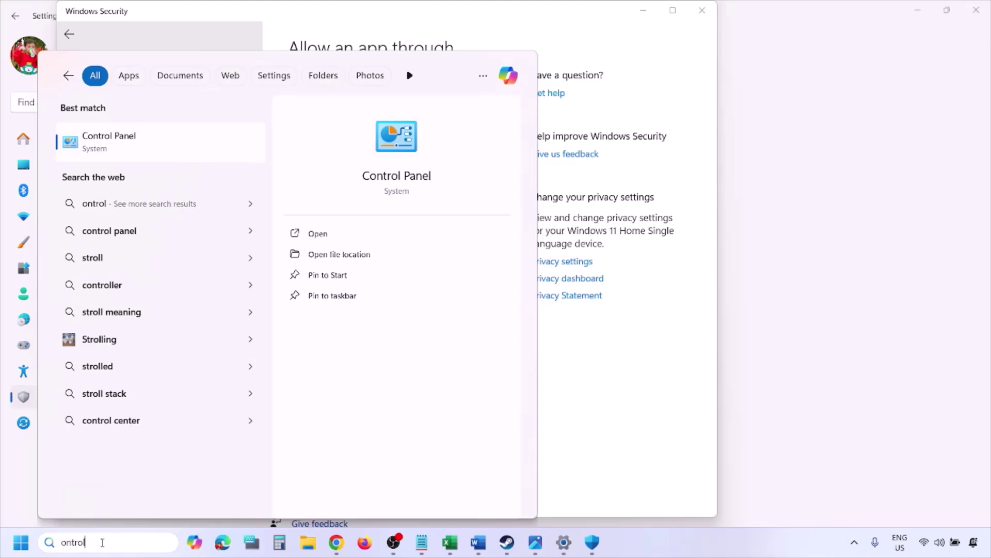
key("Return")
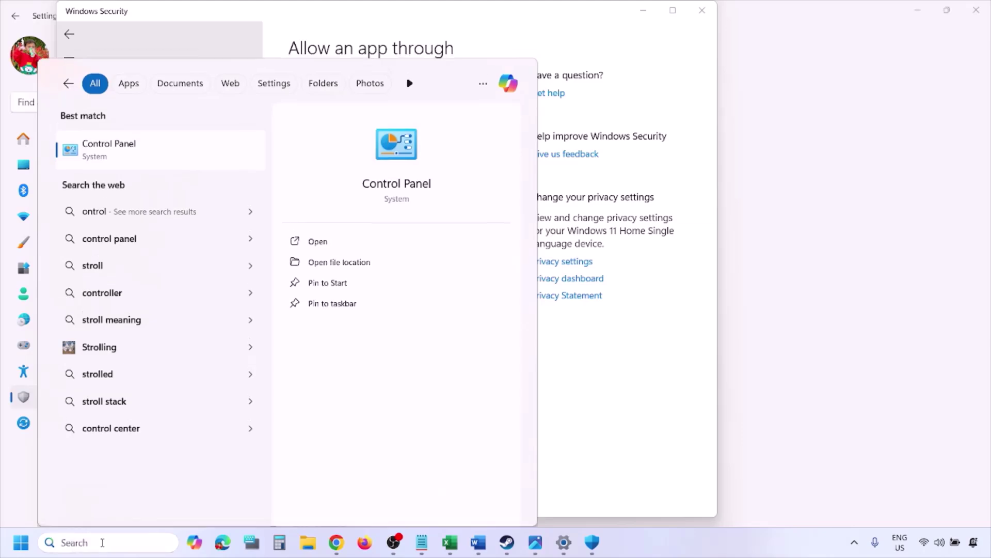
left_click(341, 105)
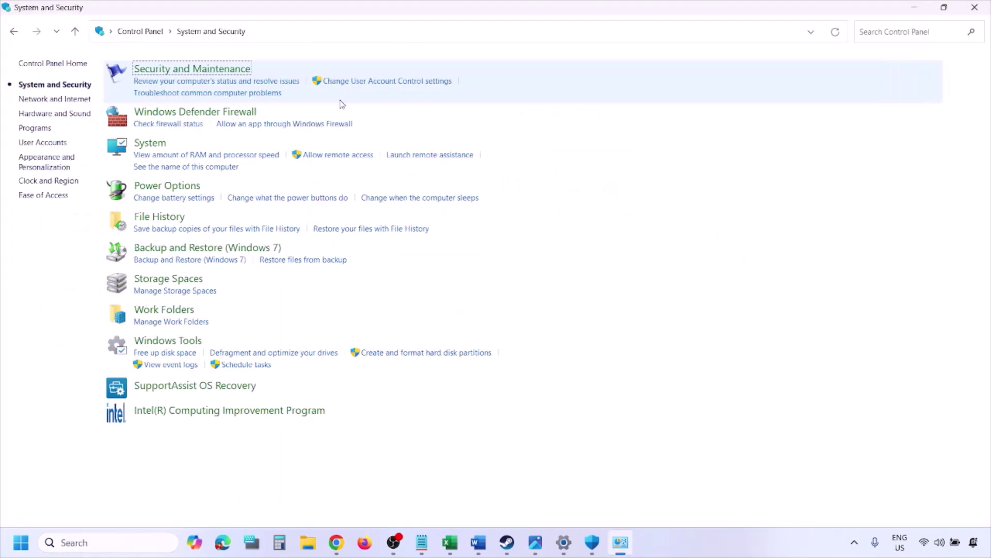
left_click(267, 113)
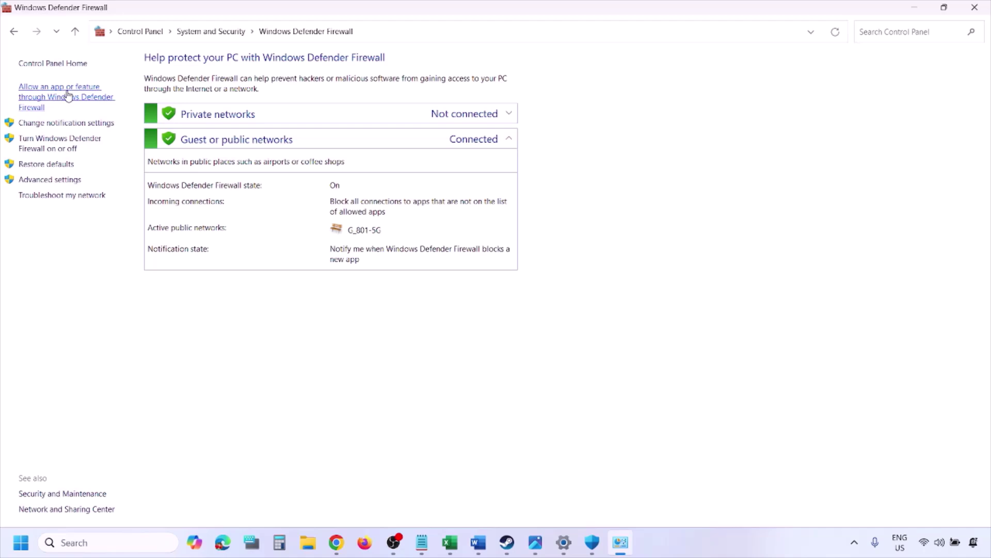
left_click(67, 95)
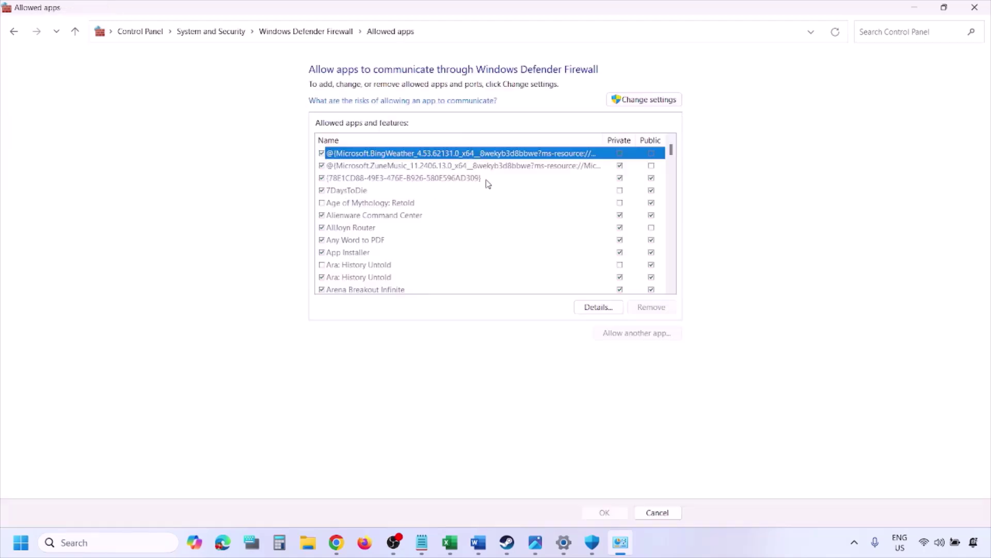
- Try to allow another app through Windows Defender Firewall by browsing This PC, cancel the selection, and close the allowed apps window
left_click(666, 98)
left_click(635, 332)
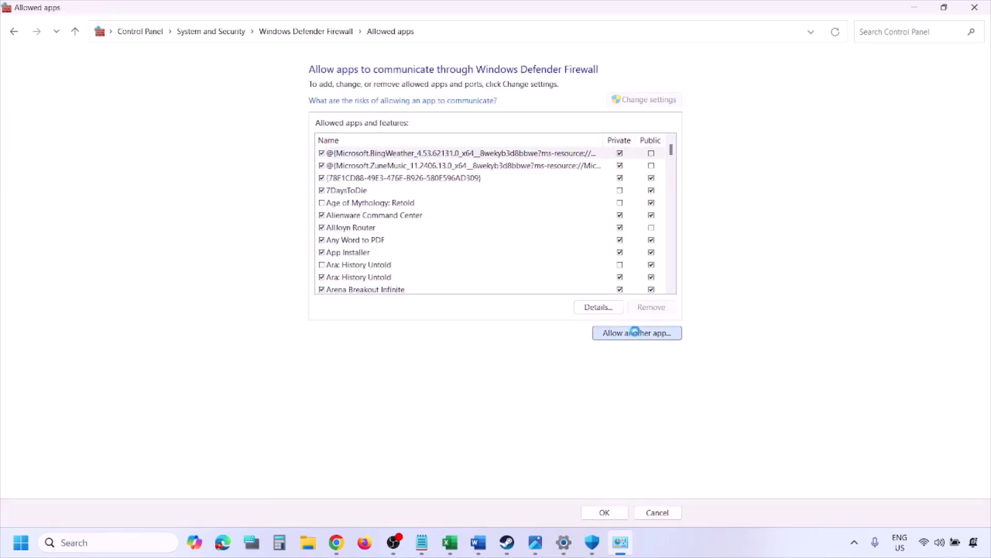
left_click(583, 332)
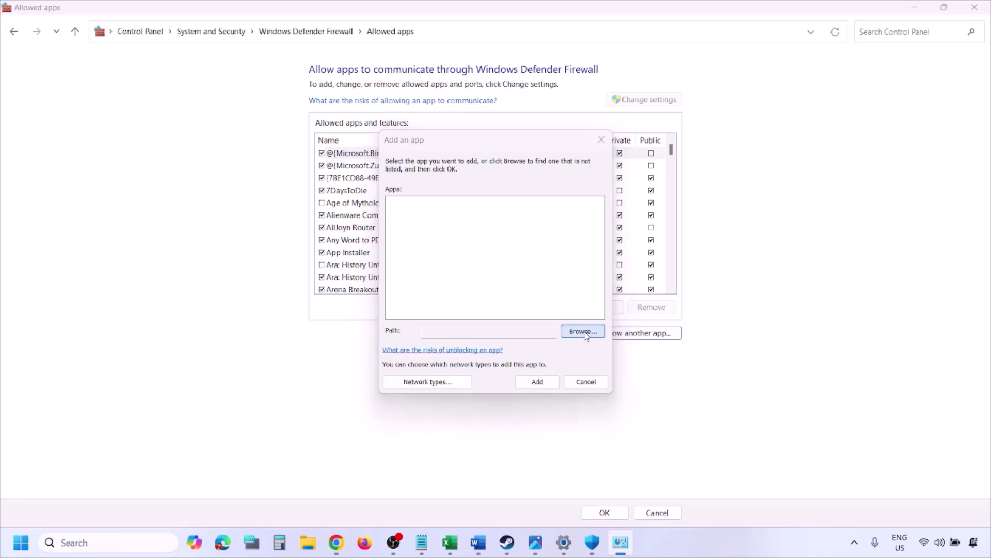
left_click(455, 341)
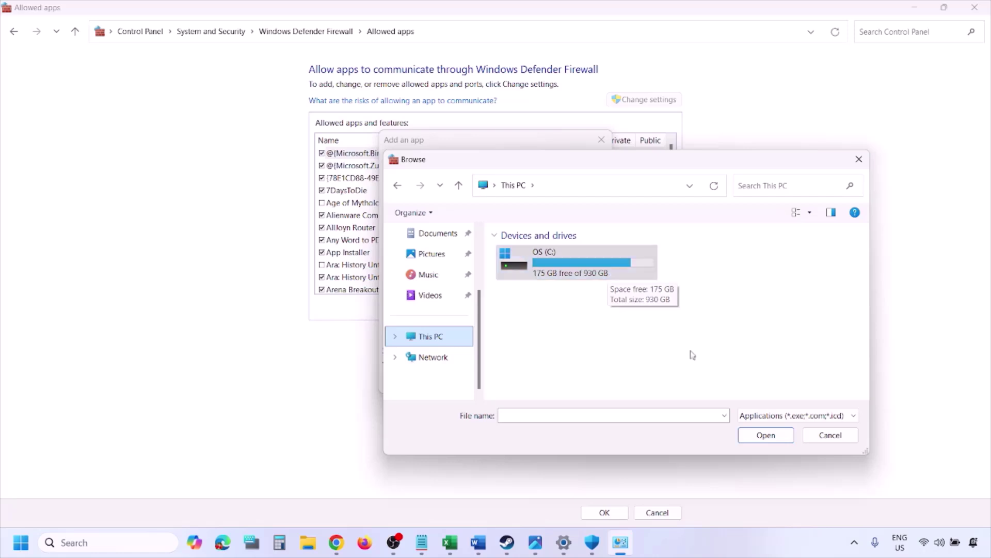
left_click(822, 437)
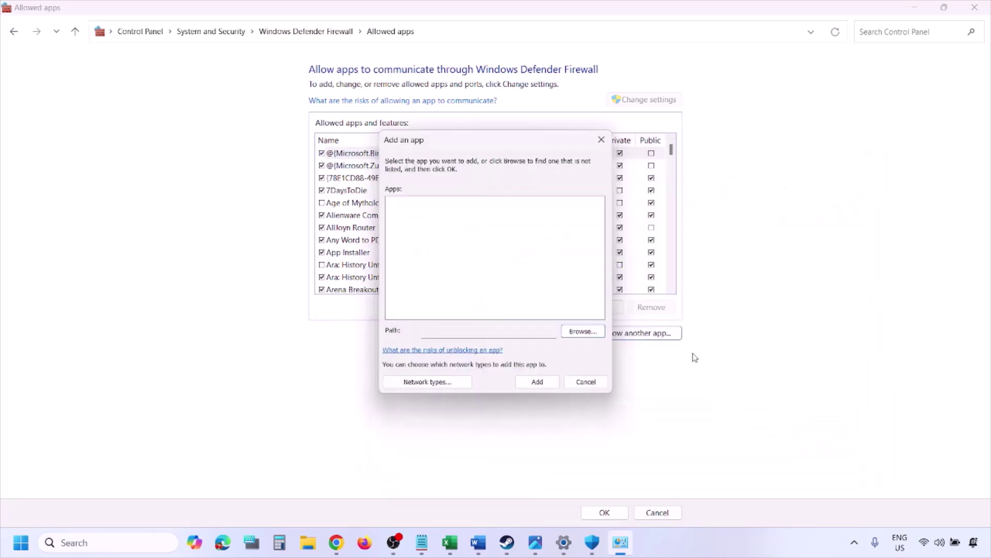
left_click(581, 384)
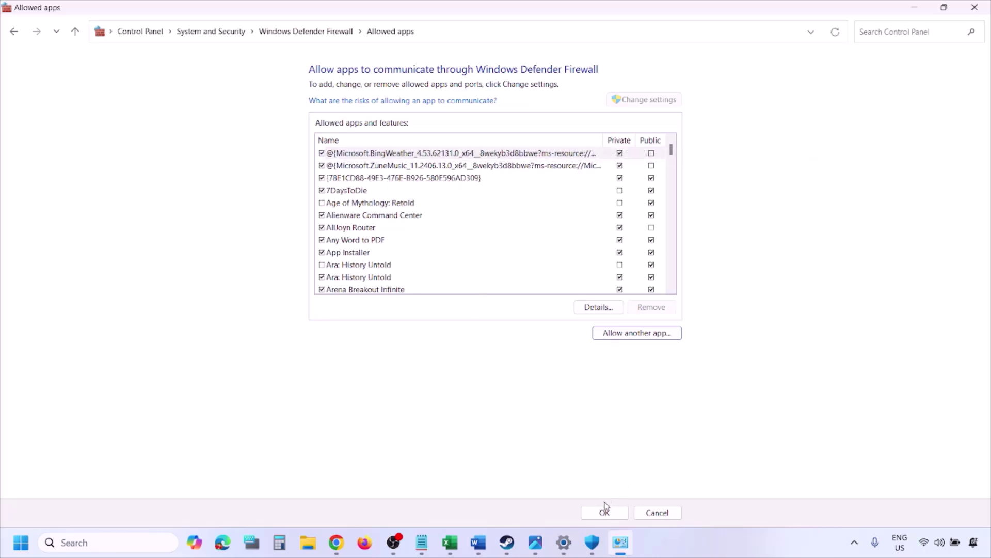
left_click(975, 8)
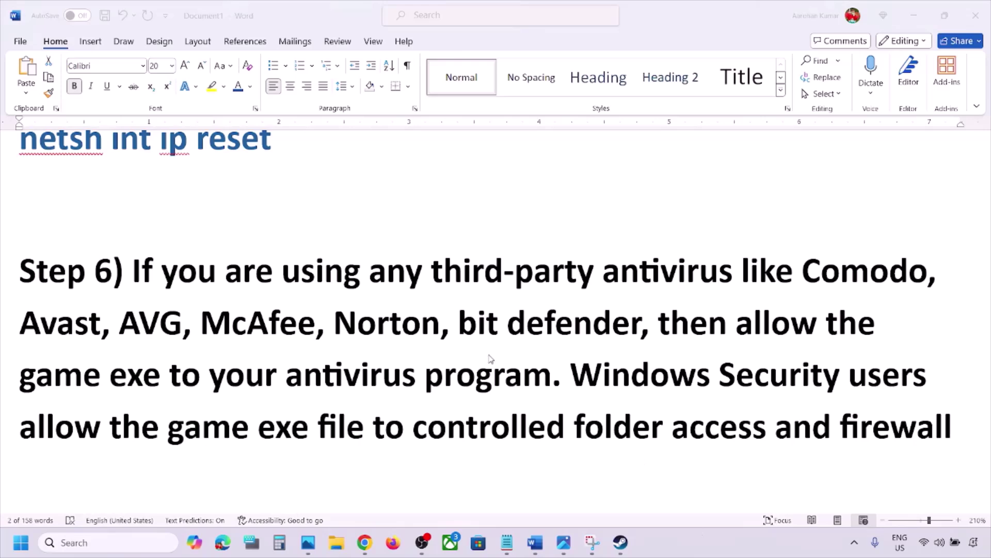
- Go to step 7 in the Word guide, and open Network and Sharing Center under Network and Internet in Control Panel
scroll(490, 358, "down", 3)
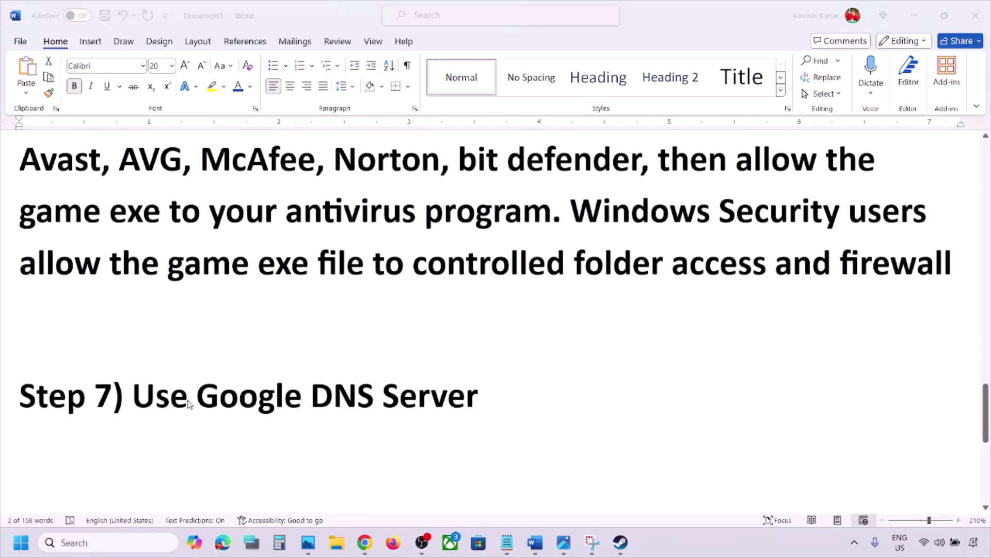
left_click(90, 544)
type("control")
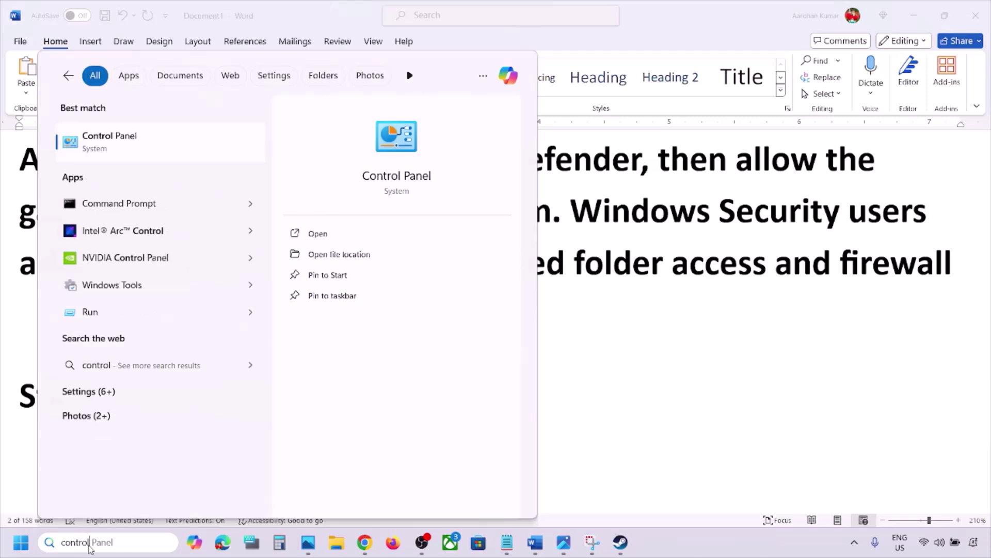
key("Return")
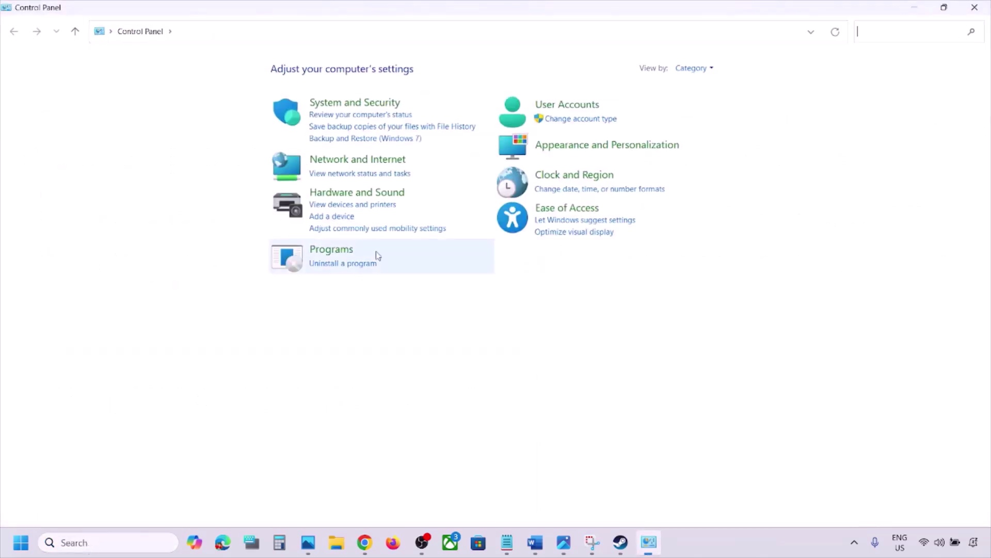
left_click(361, 163)
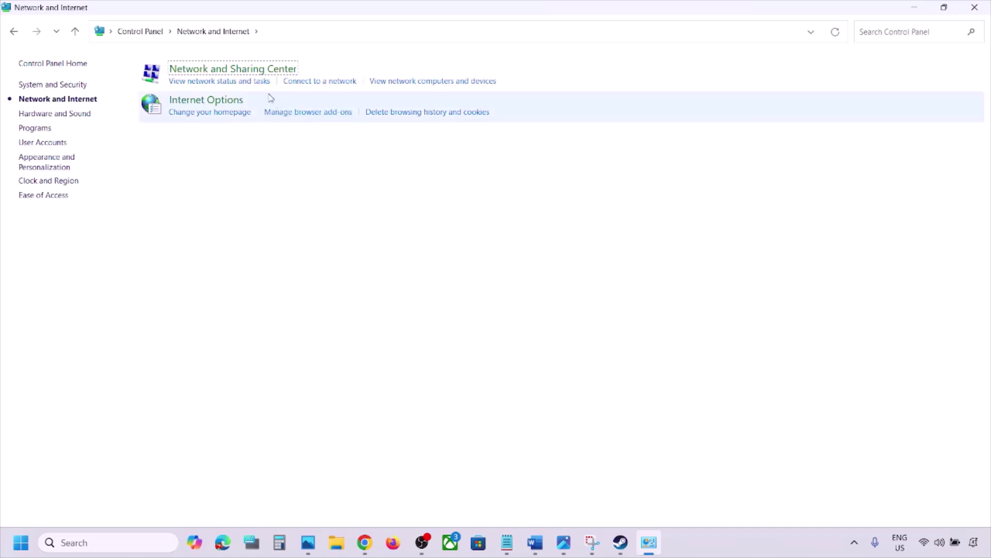
left_click(239, 72)
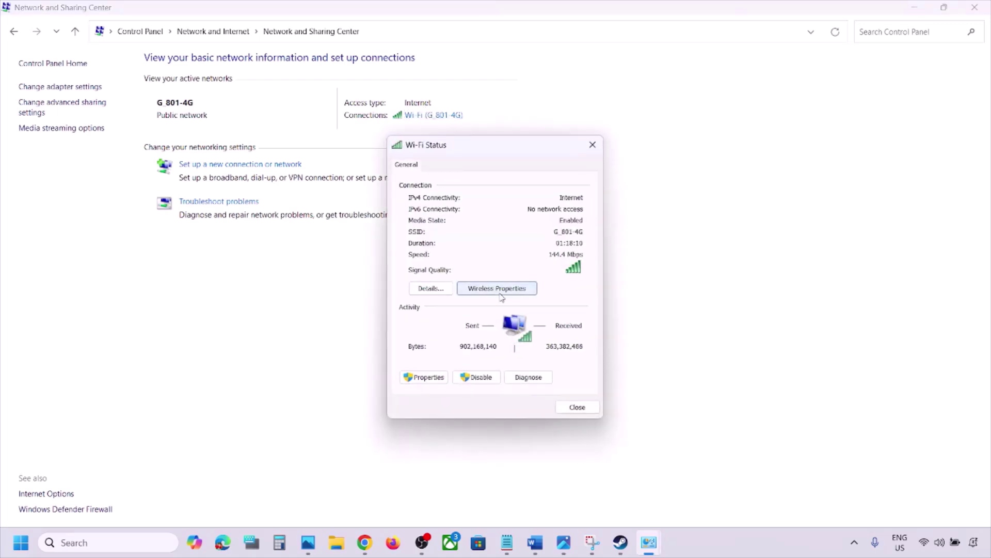
- Open the Internet Protocol Version 4 (TCP/IPv4) properties of the active Wi-Fi connection
left_click(425, 377)
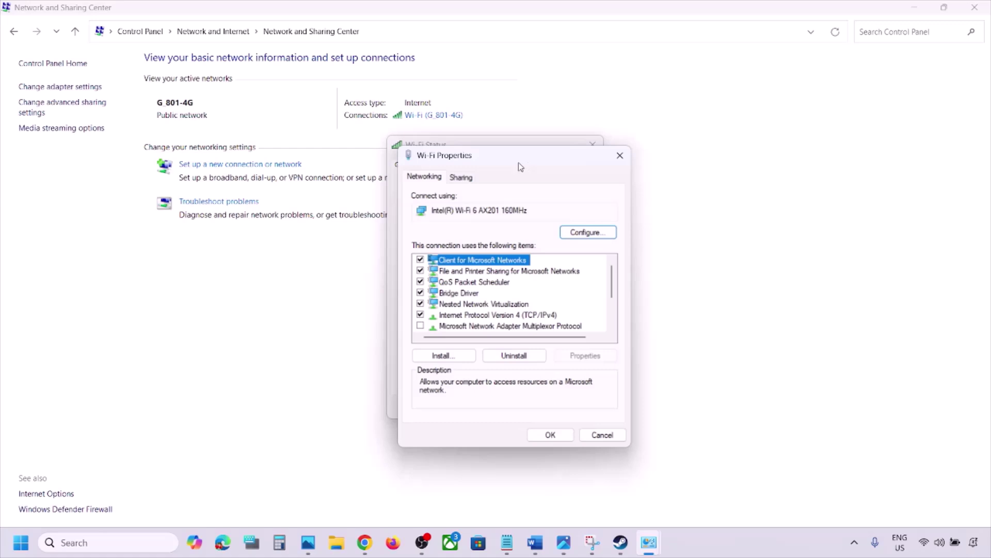
left_click(479, 316)
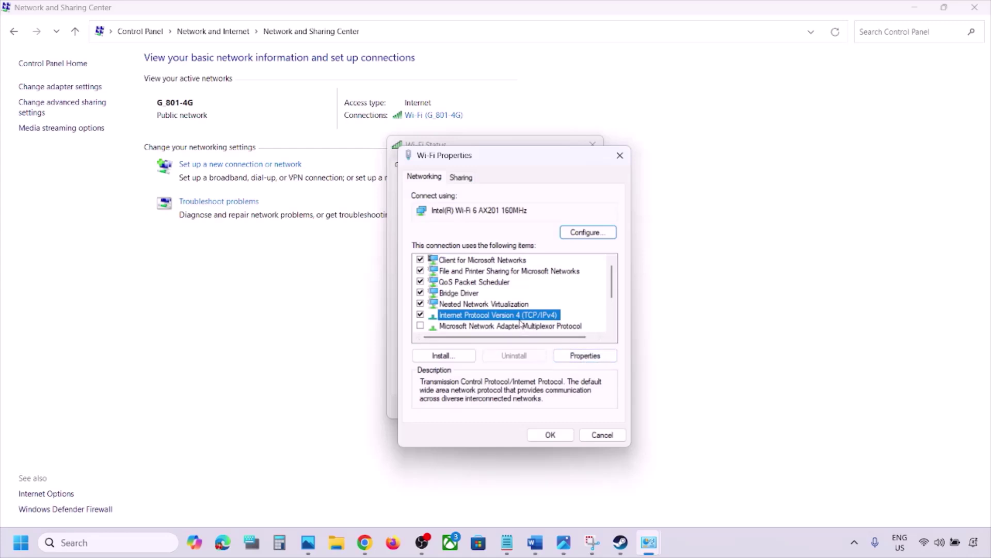
left_click(578, 356)
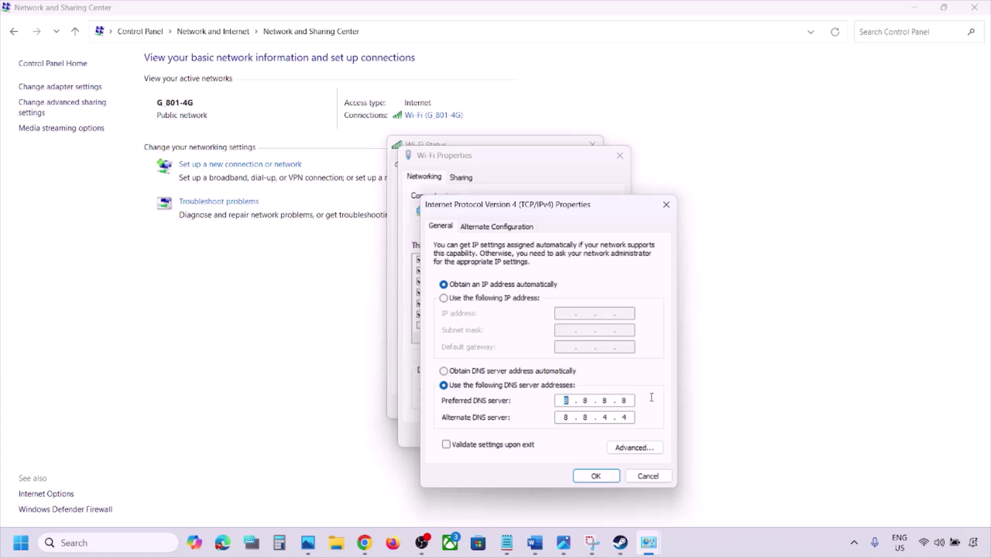
- Set the preferred DNS server to 8.8.8.8 and the alternate to 8.8.4.4, validate settings upon exit, and close the network dialogs
left_click(565, 400)
type("8")
left_click(446, 445)
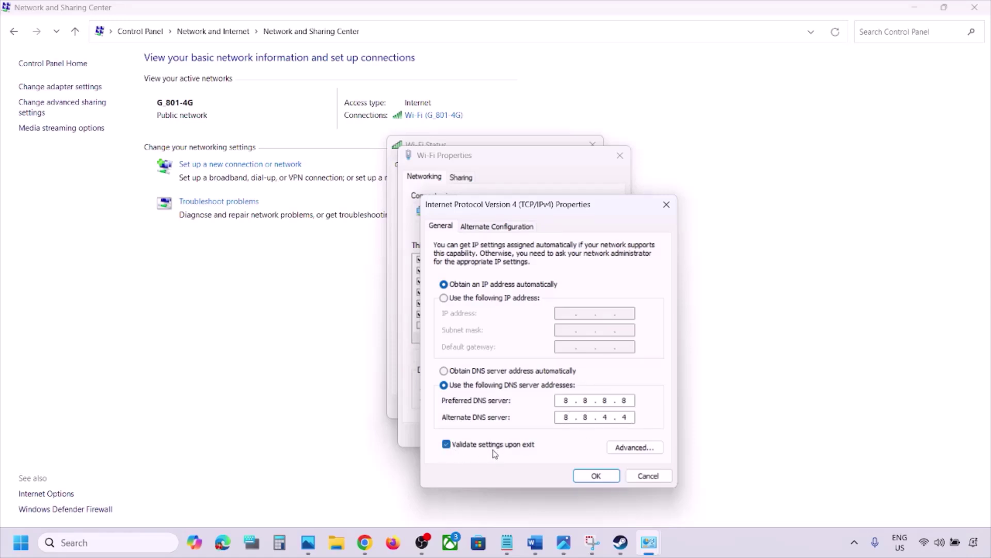
left_click(586, 476)
left_click(562, 426)
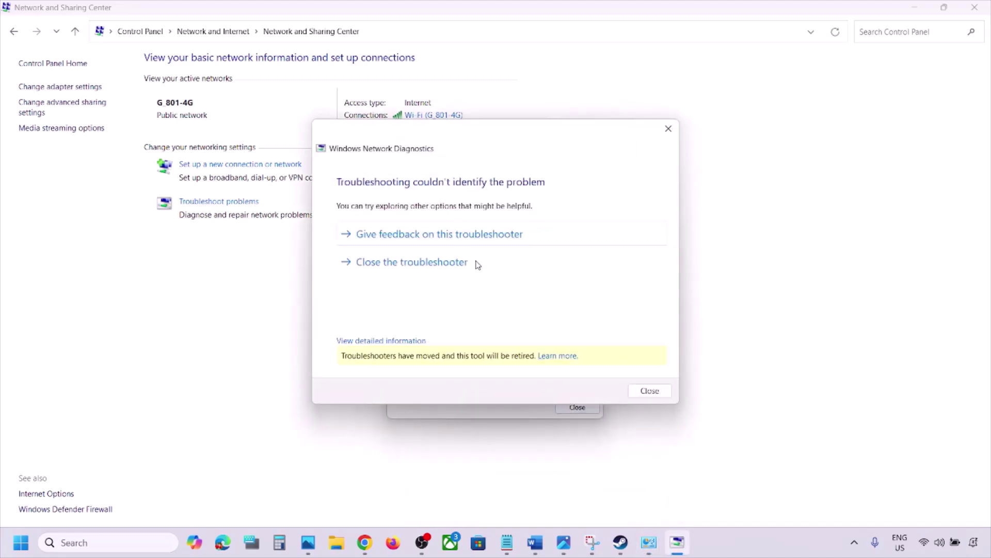
left_click(504, 269)
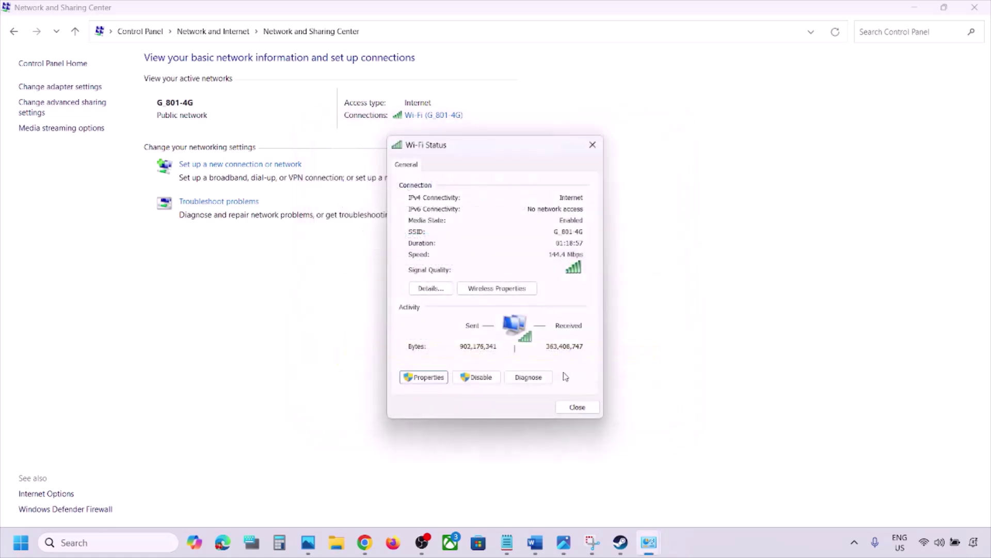
left_click(574, 406)
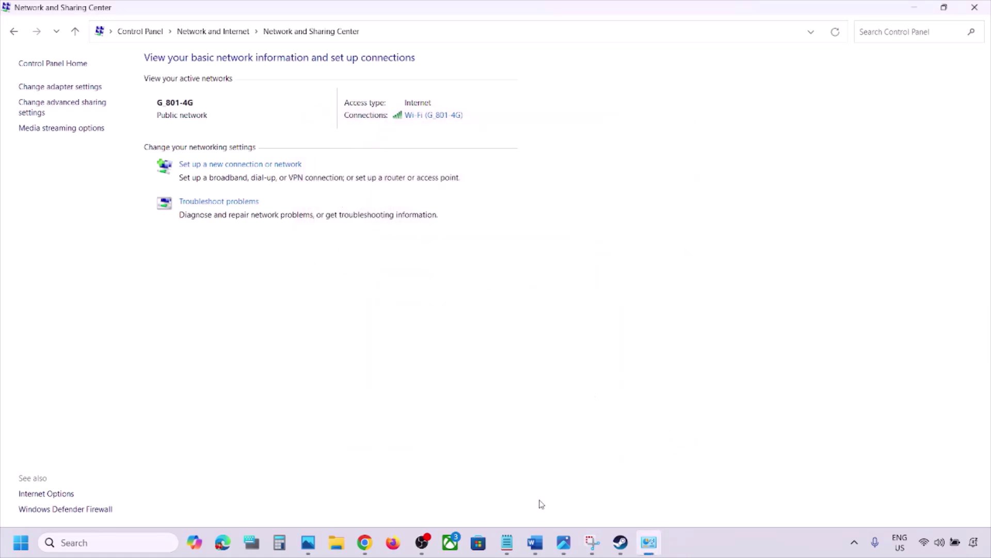
- Switch to the Word guide and highlight "Switch to a different network" in step 8
left_click(536, 542)
scroll(430, 393, "down", 3)
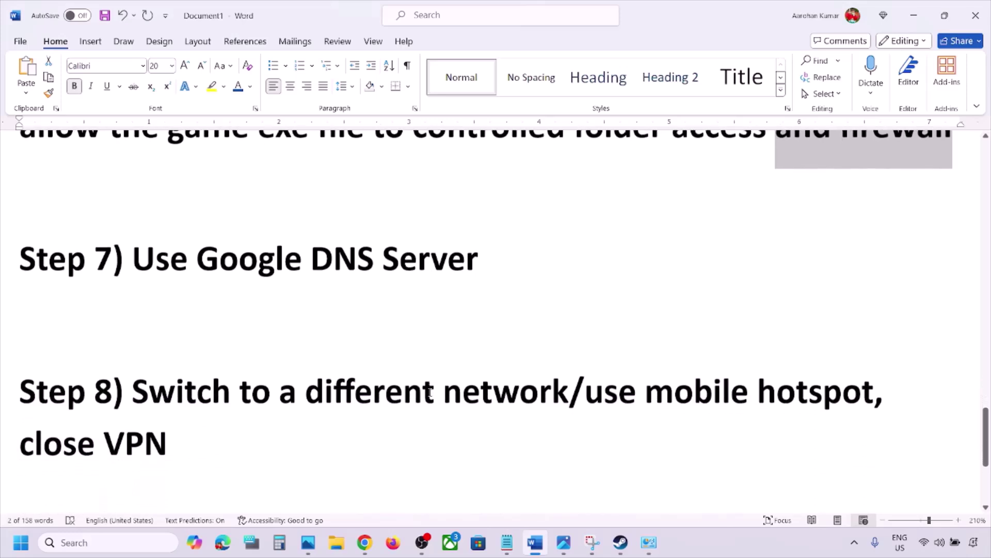
left_click_drag(143, 344, 528, 323)
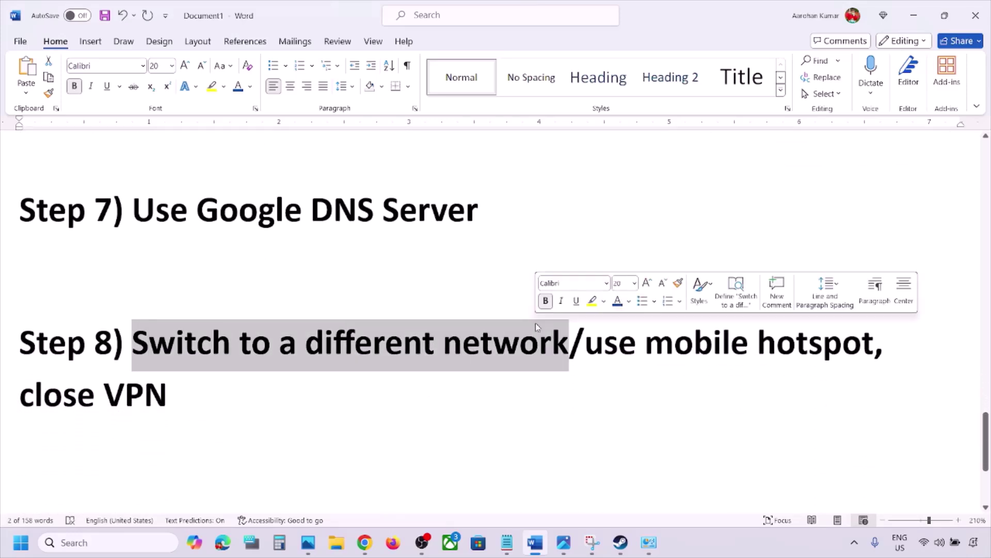
- Connect the computer to the G_801-5G Wi-Fi network and close the network list
left_click(921, 544)
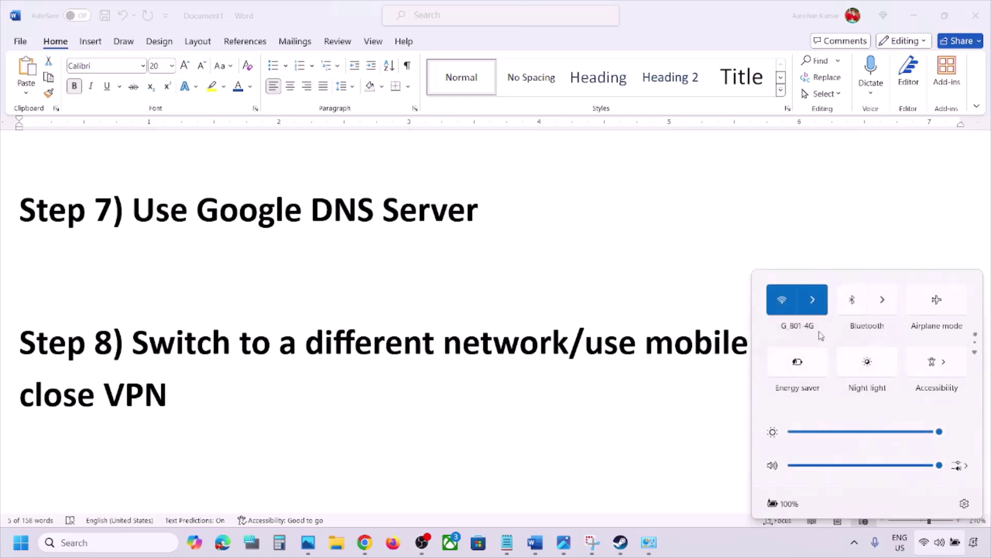
left_click(813, 298)
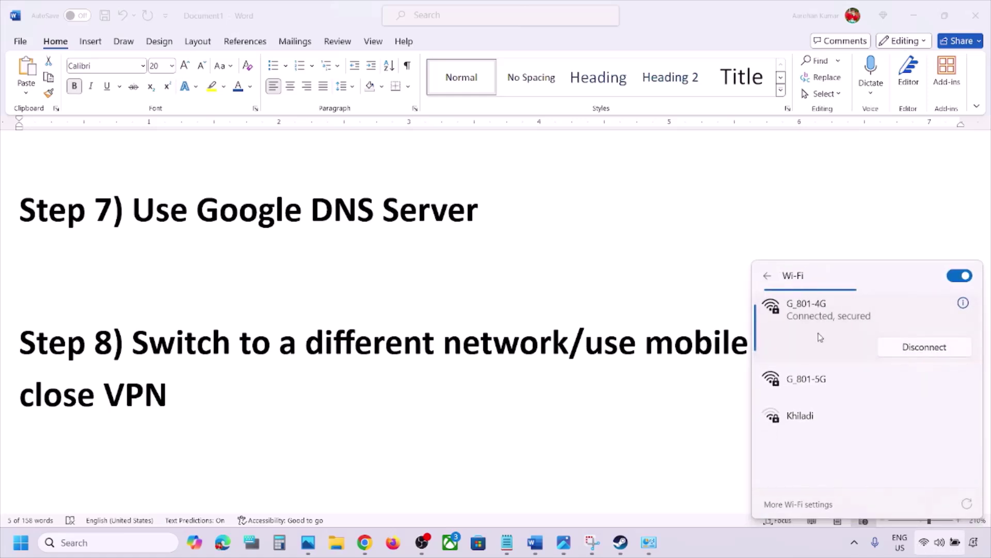
left_click(820, 382)
left_click(904, 405)
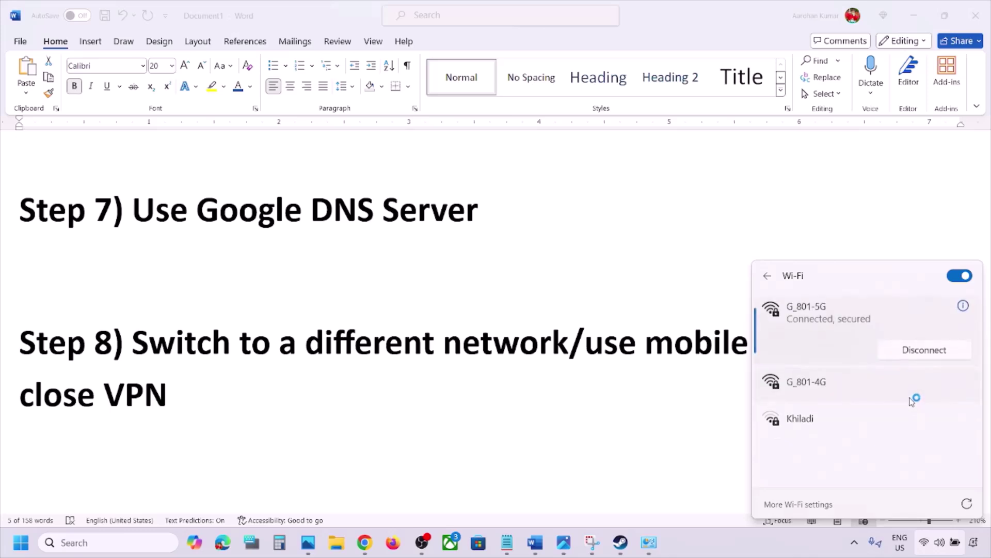
left_click(657, 334)
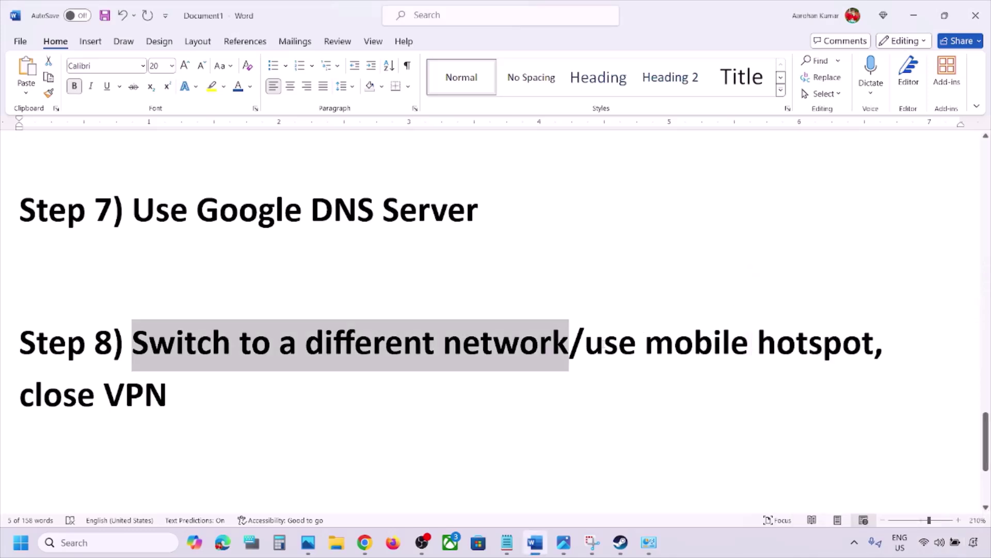
- Highlight "use mobile hotspot" and "close VPN" in step 8 of the guide, checking the Wi-Fi quick settings in between
left_click_drag(590, 345, 817, 345)
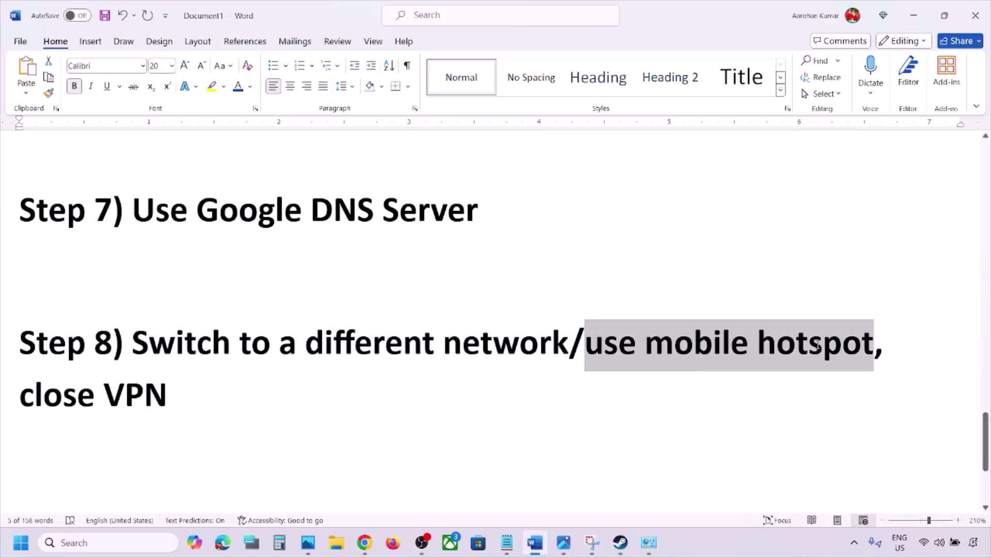
left_click(819, 346)
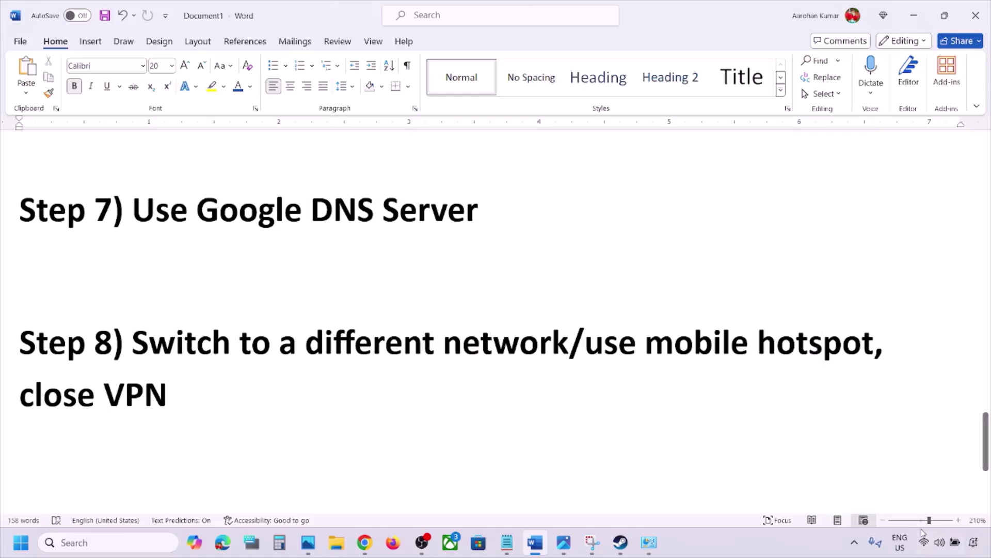
left_click(940, 542)
left_click(813, 300)
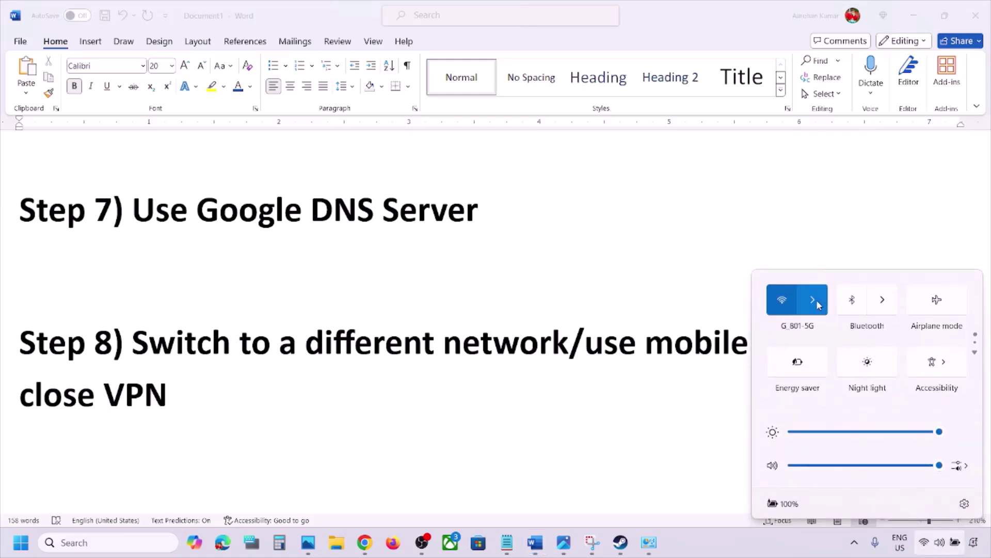
left_click(644, 353)
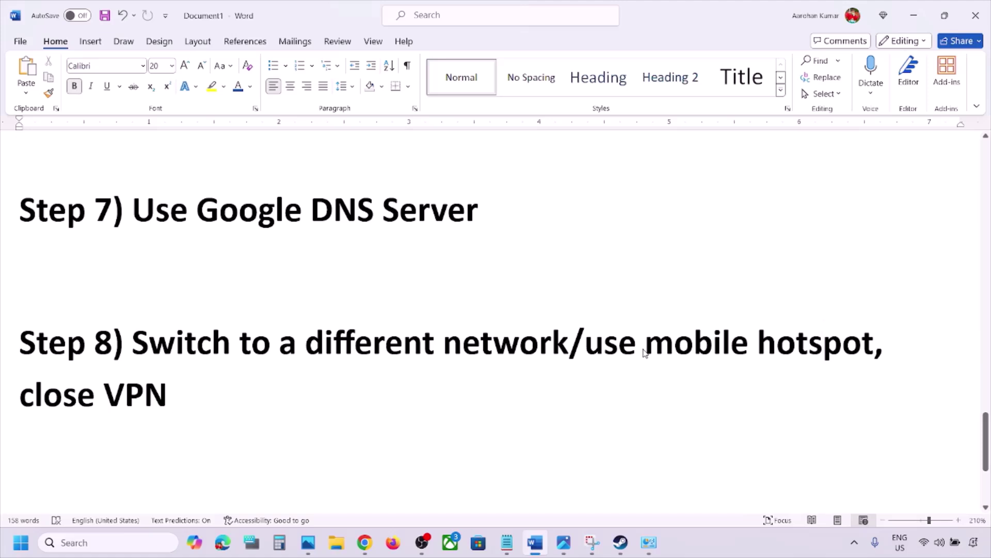
left_click_drag(206, 392, 46, 393)
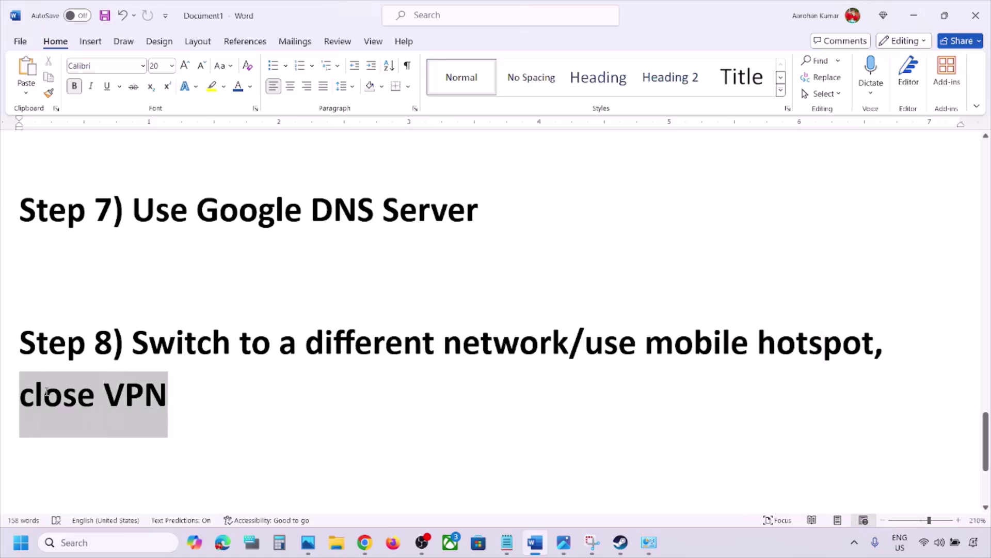
left_click(242, 409)
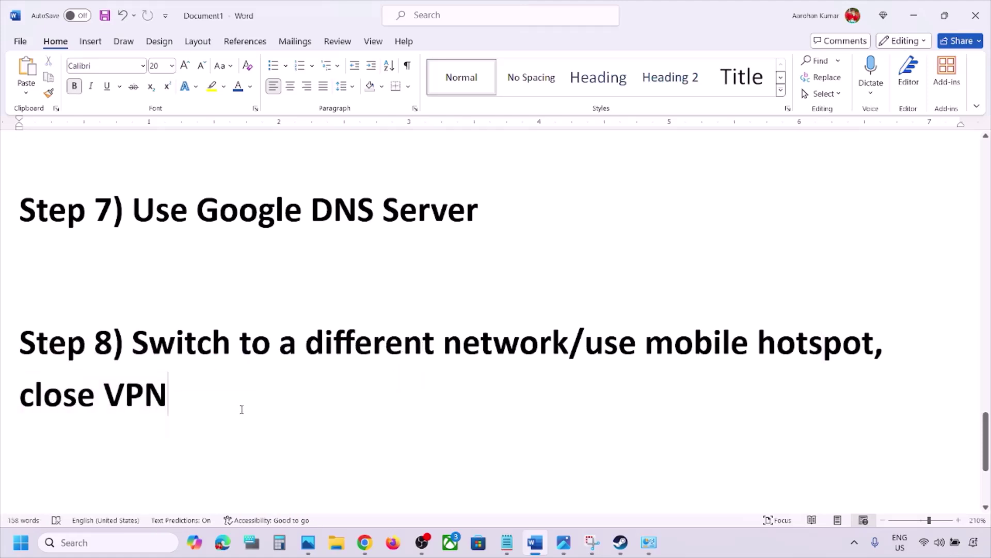
- Highlight "Use Ethernet connection" in step 9 of the Word guide
scroll(242, 409, "down", 3)
left_click_drag(135, 370, 349, 379)
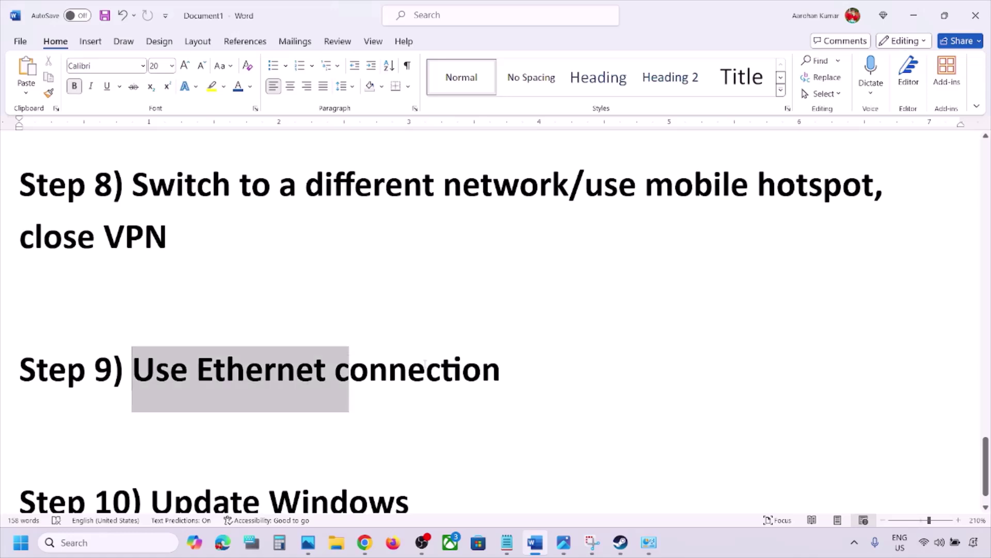
left_click_drag(425, 364, 500, 373)
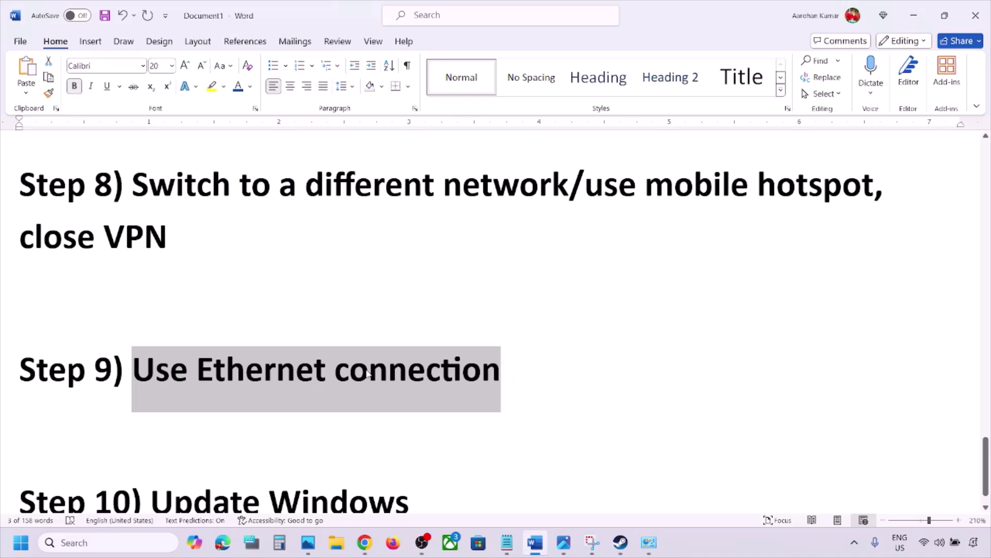
- Highlight "Update Windows" in step 10 of the Word guide and run a check for Windows updates in Settings
scroll(449, 373, "down", 1)
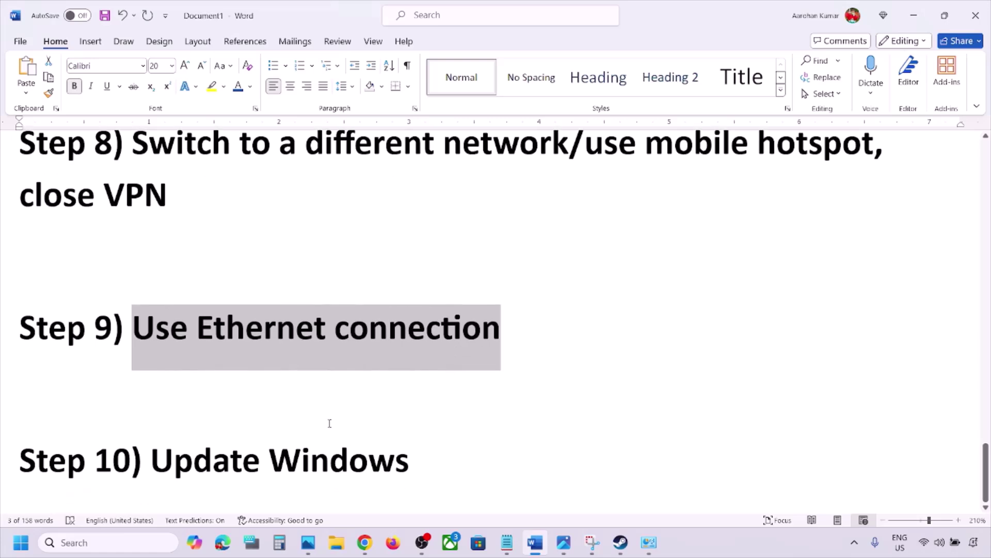
left_click_drag(154, 467, 453, 448)
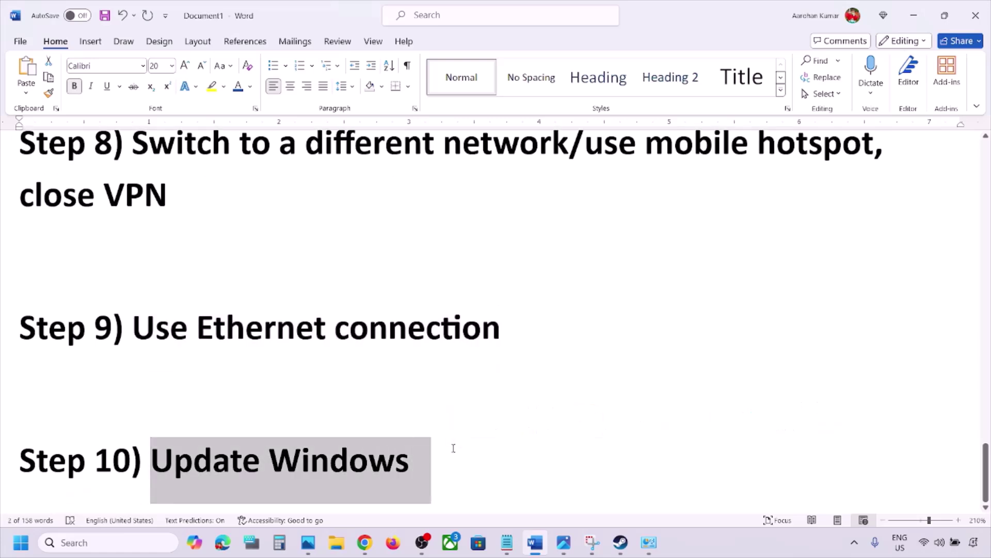
key("super+i")
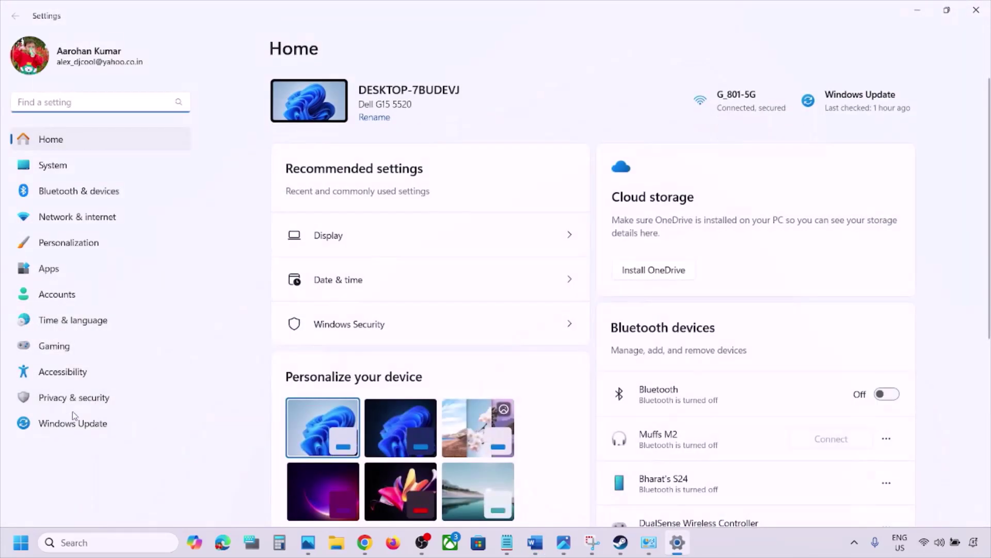
left_click(69, 422)
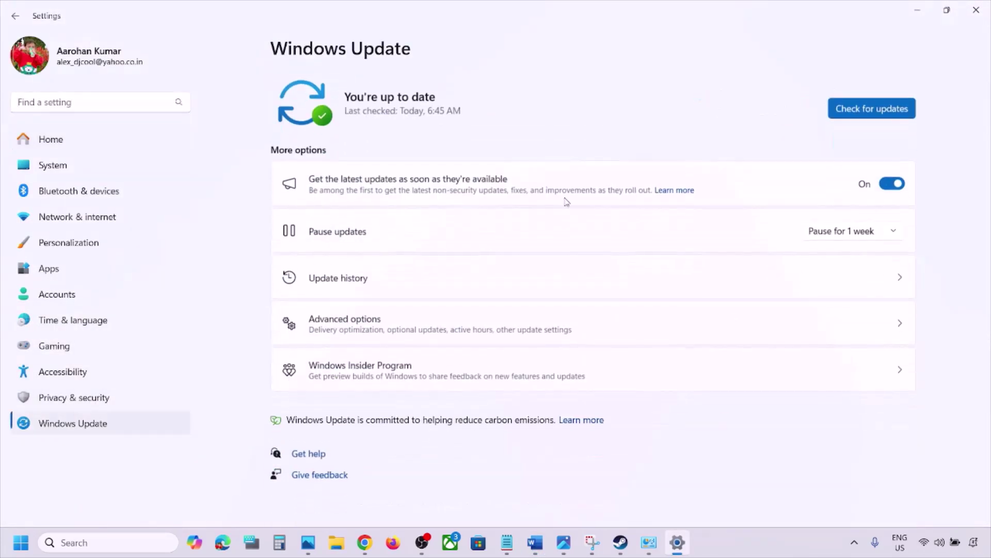
left_click(850, 109)
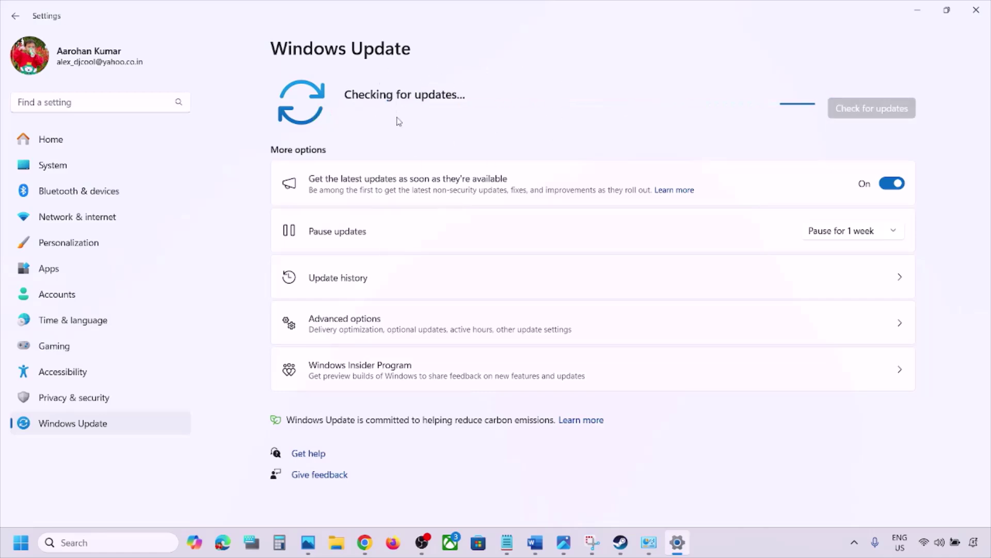
- Bring up the computer's power options and dismiss them without choosing one, returning to the Windows Update page
left_click(21, 543)
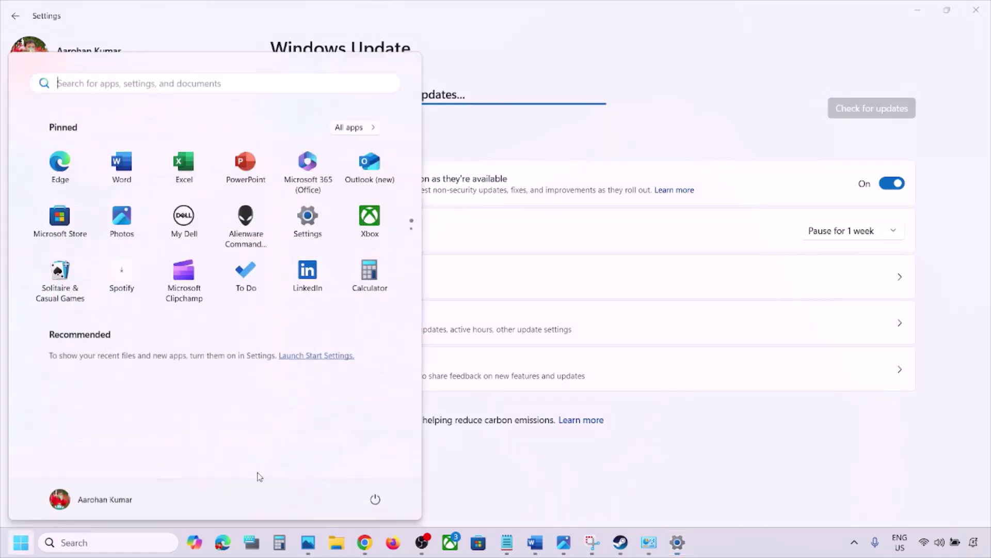
left_click(374, 499)
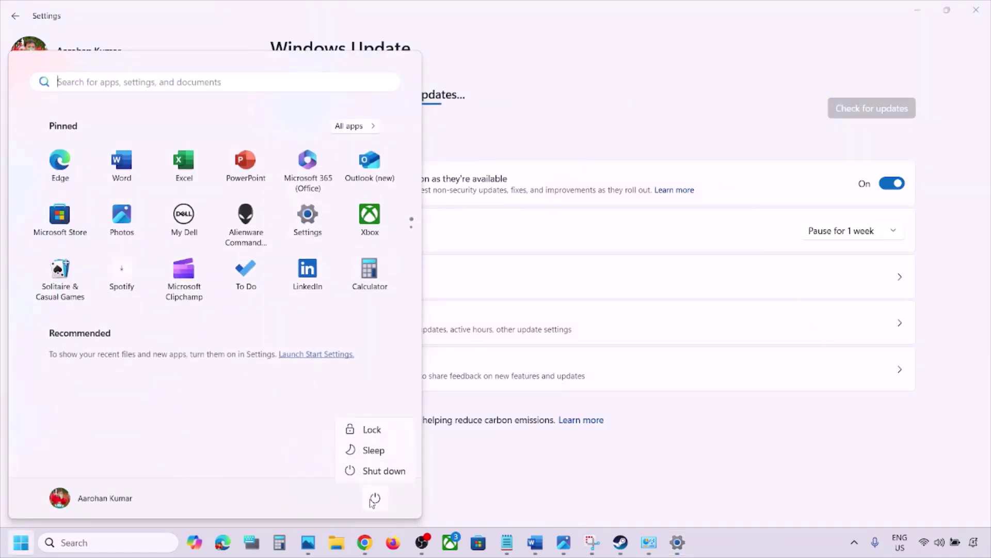
left_click(730, 433)
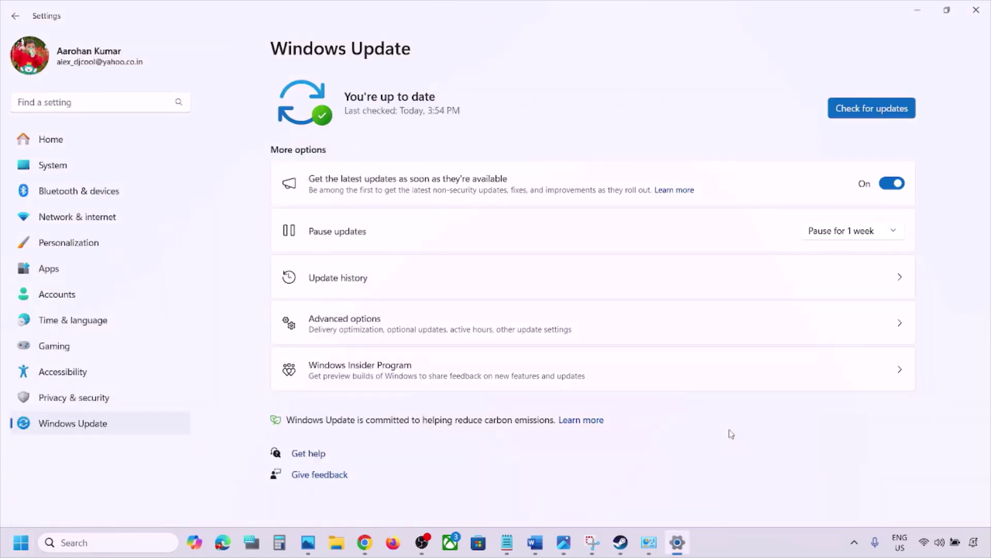
left_click(730, 541)
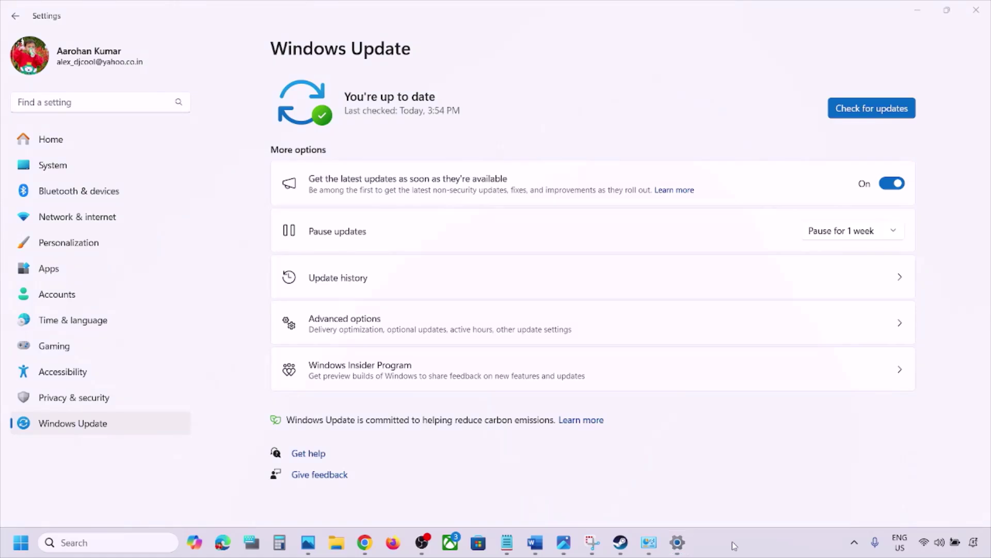